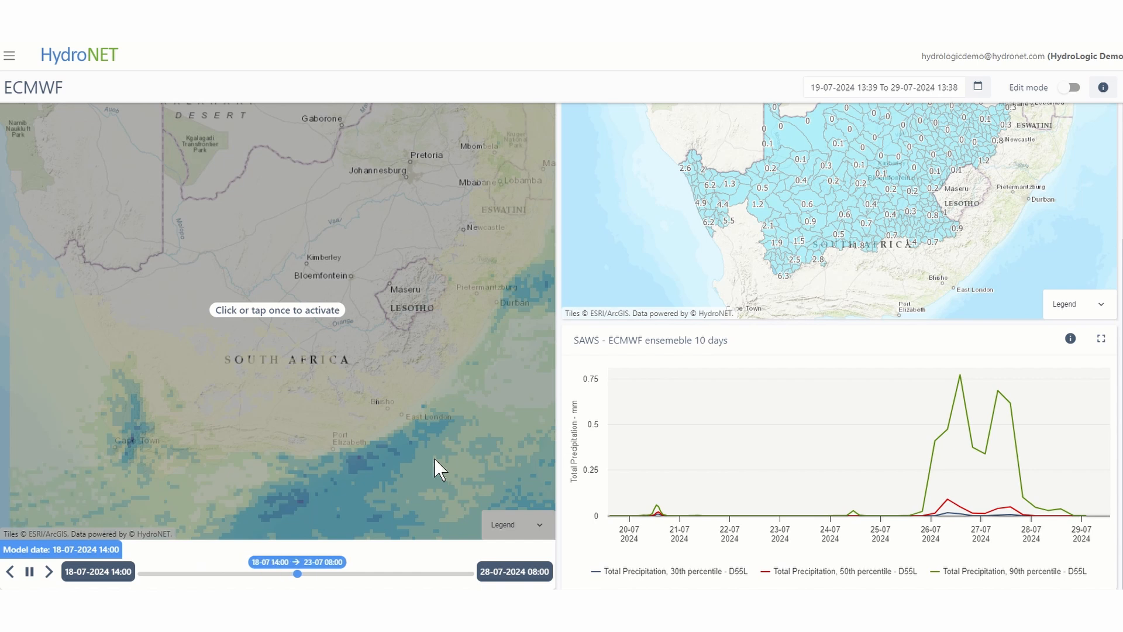
{"action": "scroll", "coordinate": [435, 460], "scroll_direction": "up", "scroll_amount": 1}
{"action": "scroll", "coordinate": [434, 459], "scroll_direction": "up", "scroll_amount": 1}
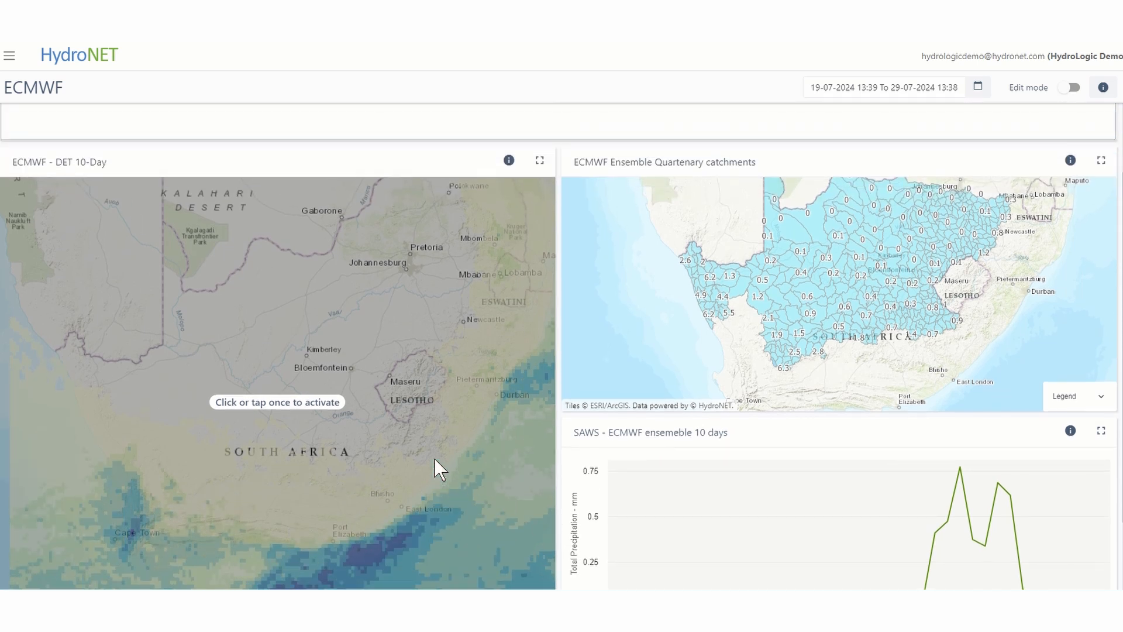
{"action": "scroll", "coordinate": [960, 372], "scroll_direction": "down", "scroll_amount": 2}
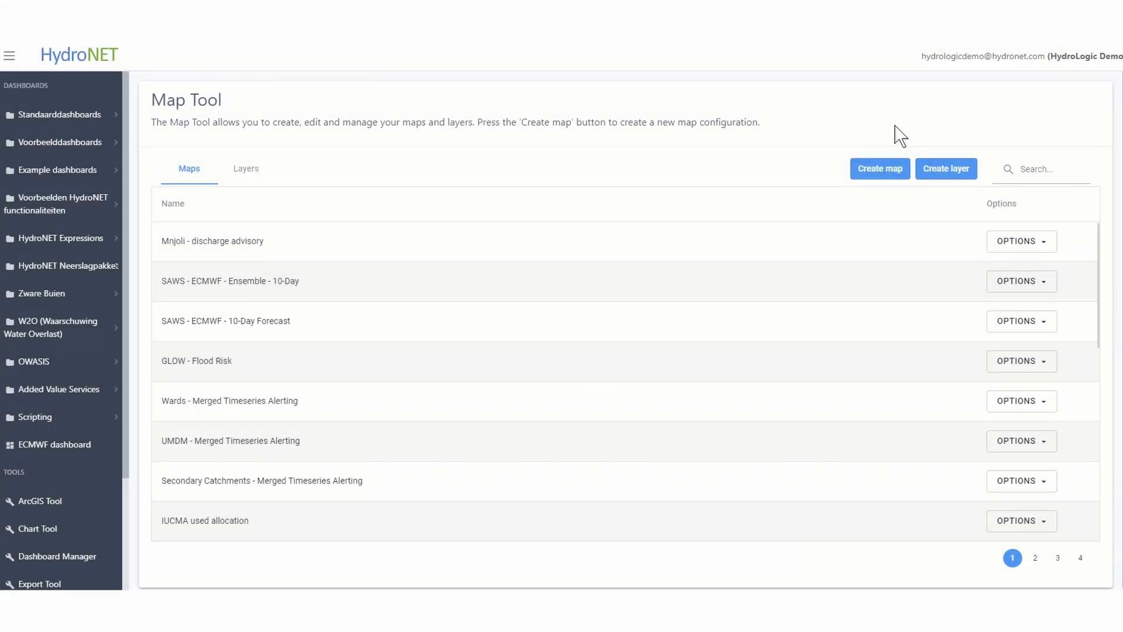
Start a new map in the Map Tool and create a new layer for it of the type Your Connected Data
{"action": "scroll", "coordinate": [65, 504], "scroll_direction": "down", "scroll_amount": 2}
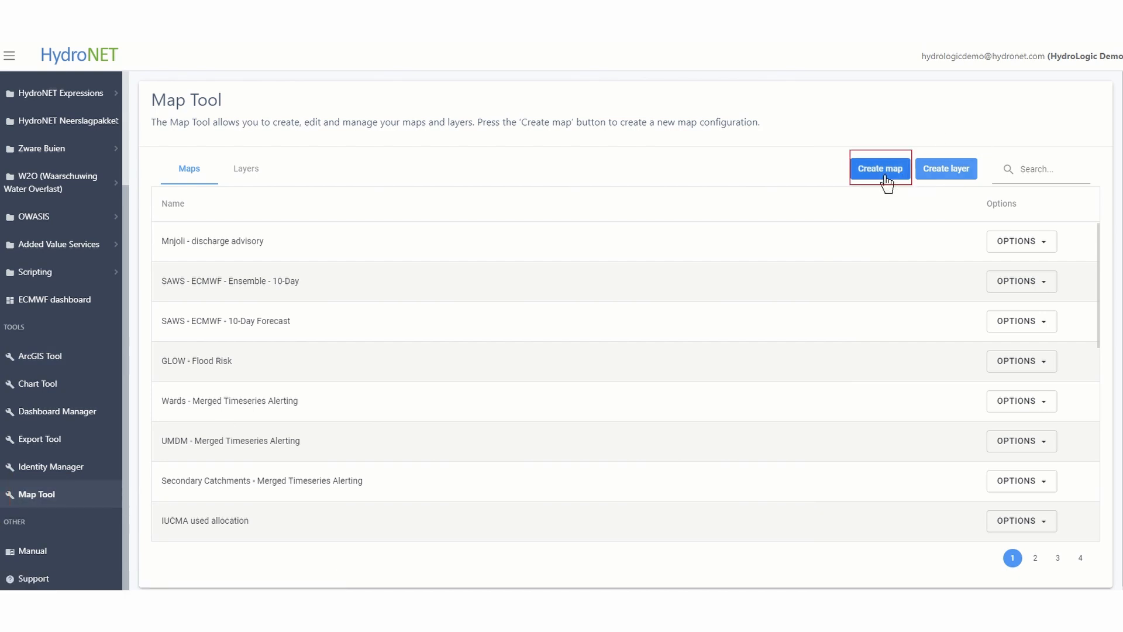
{"action": "left_click", "coordinate": [881, 169]}
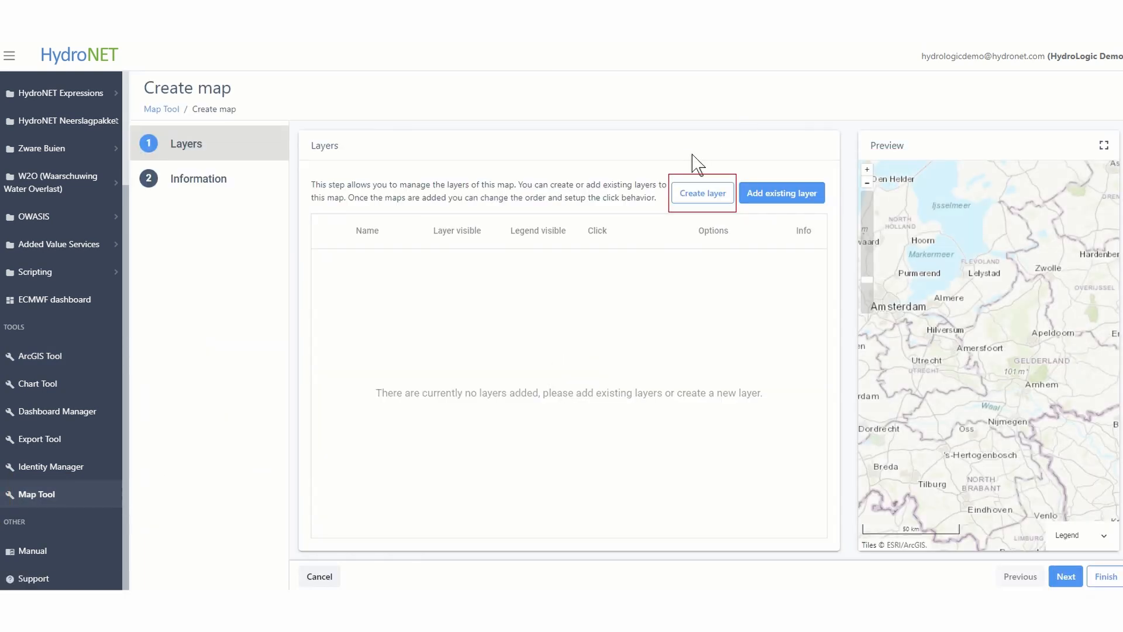
{"action": "left_click", "coordinate": [717, 192]}
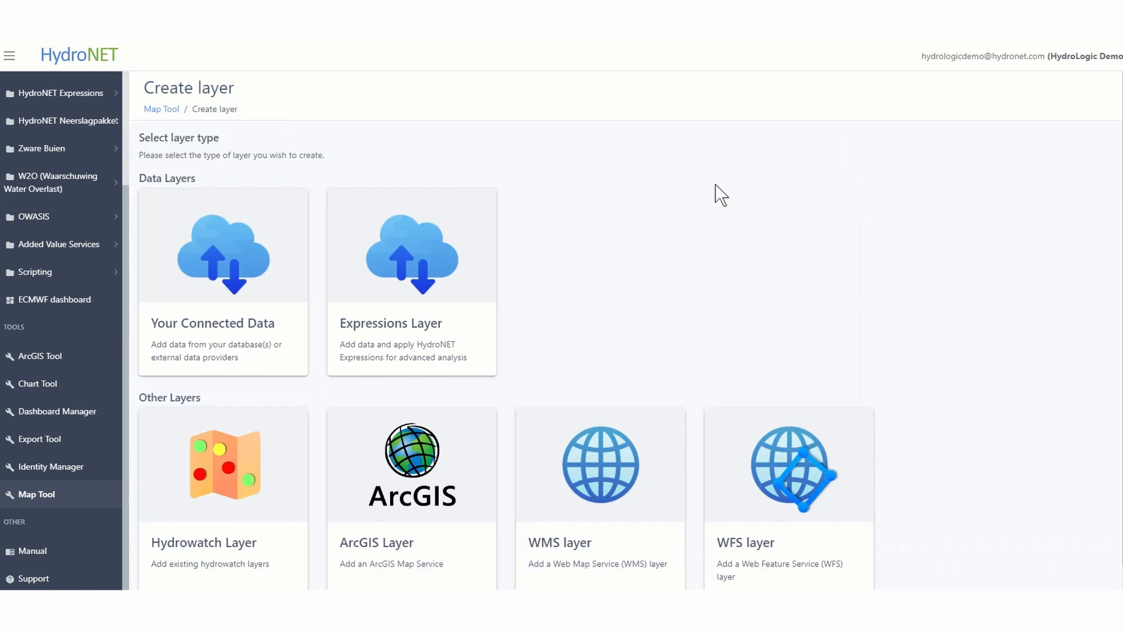
{"action": "left_click", "coordinate": [196, 328]}
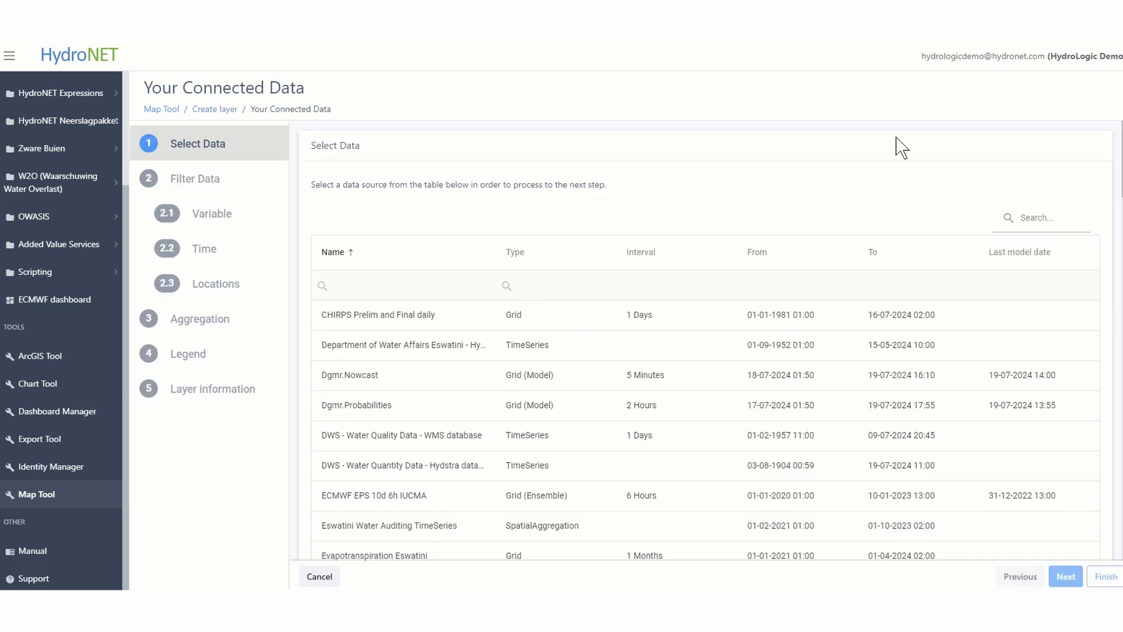
Search the data sources for SAWS, select SAWS ECMWF Deterministic 10-day forecast, and choose Total Precipitation as its variable
{"action": "left_click", "coordinate": [1040, 218]}
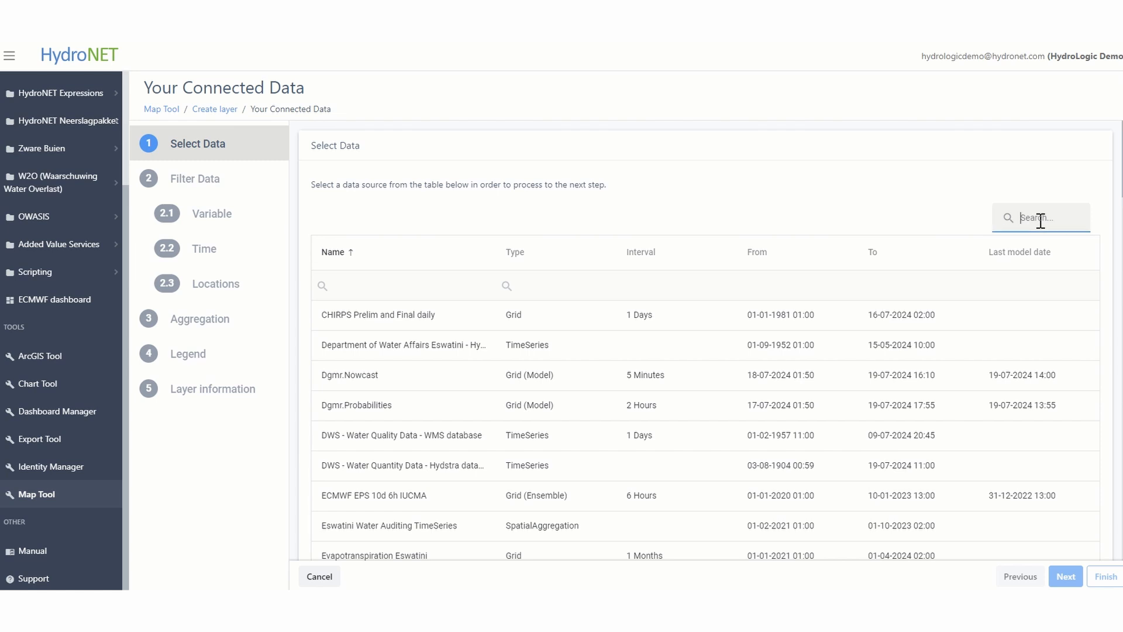
{"action": "type", "text": "SAWS"}
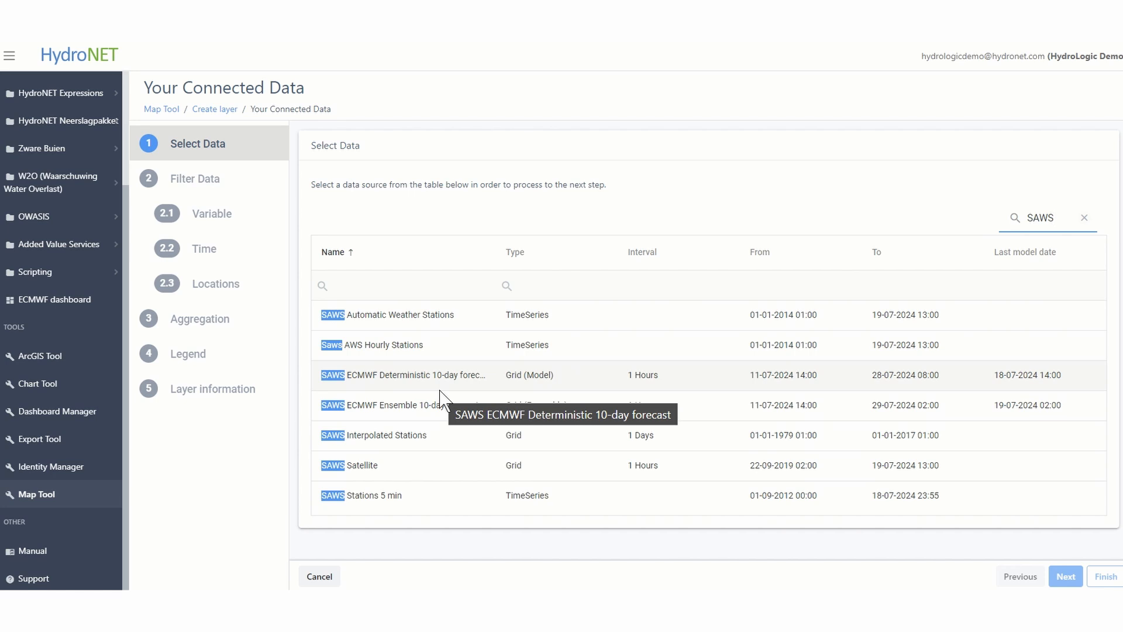
{"action": "left_click", "coordinate": [403, 382]}
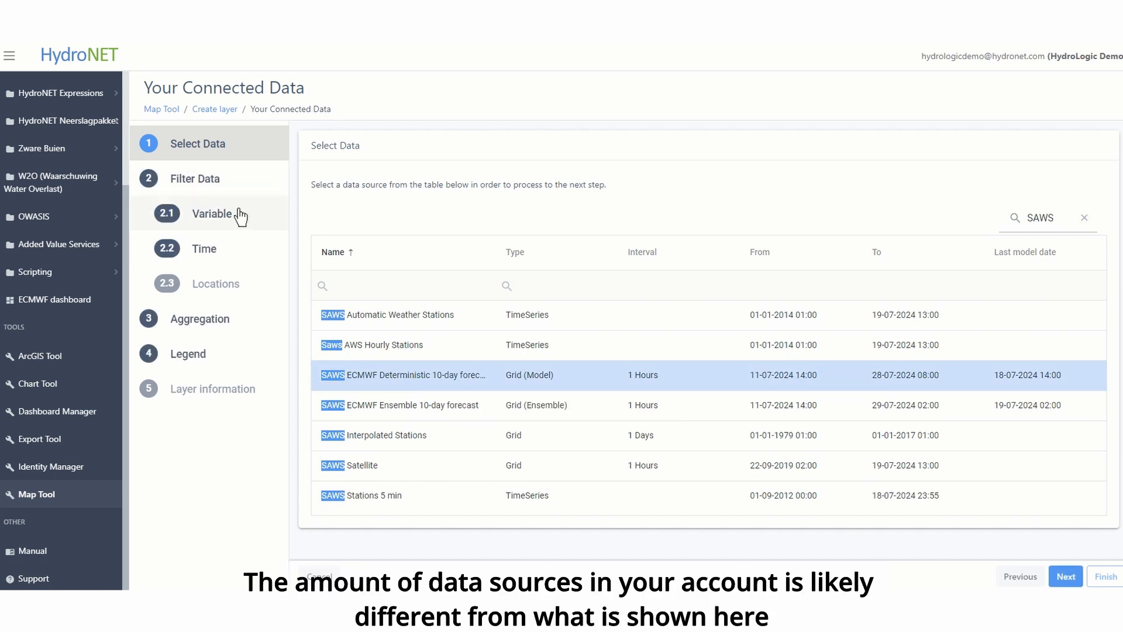
{"action": "left_click", "coordinate": [246, 210]}
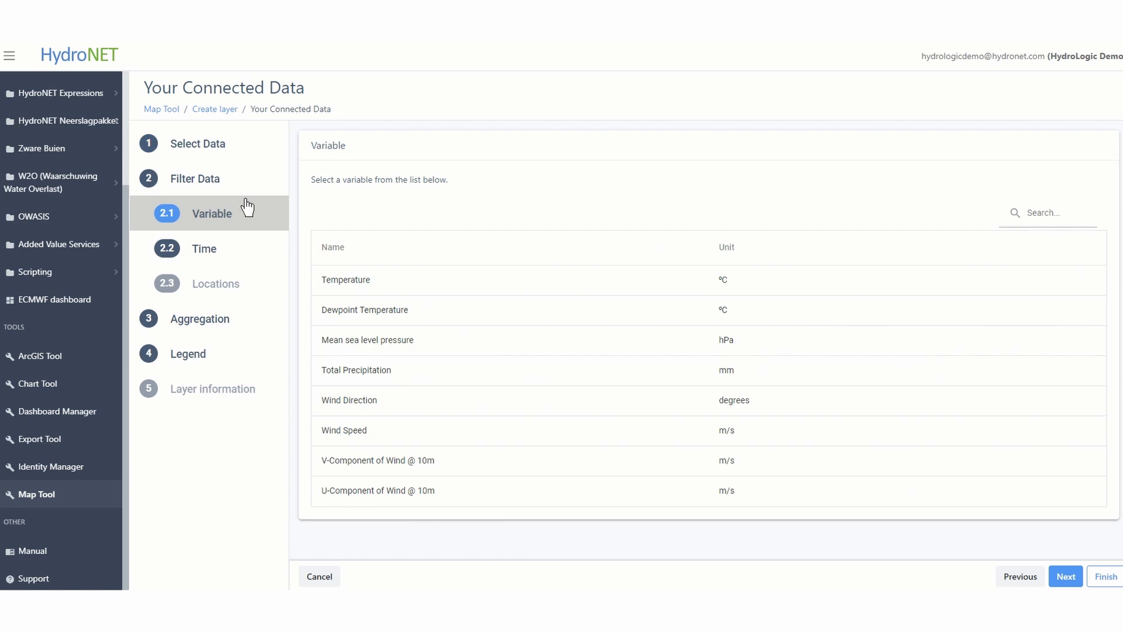
{"action": "left_click", "coordinate": [405, 379]}
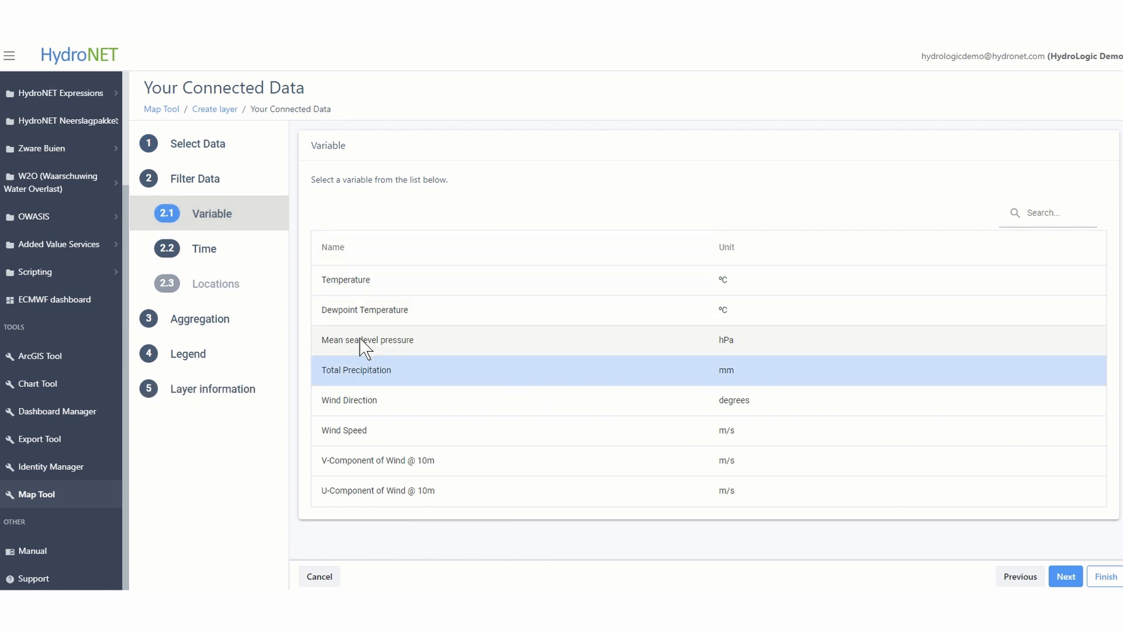
In the layer's advanced time settings, make the start date relative, at 1 minute from now
{"action": "left_click", "coordinate": [250, 262]}
{"action": "left_click", "coordinate": [374, 231]}
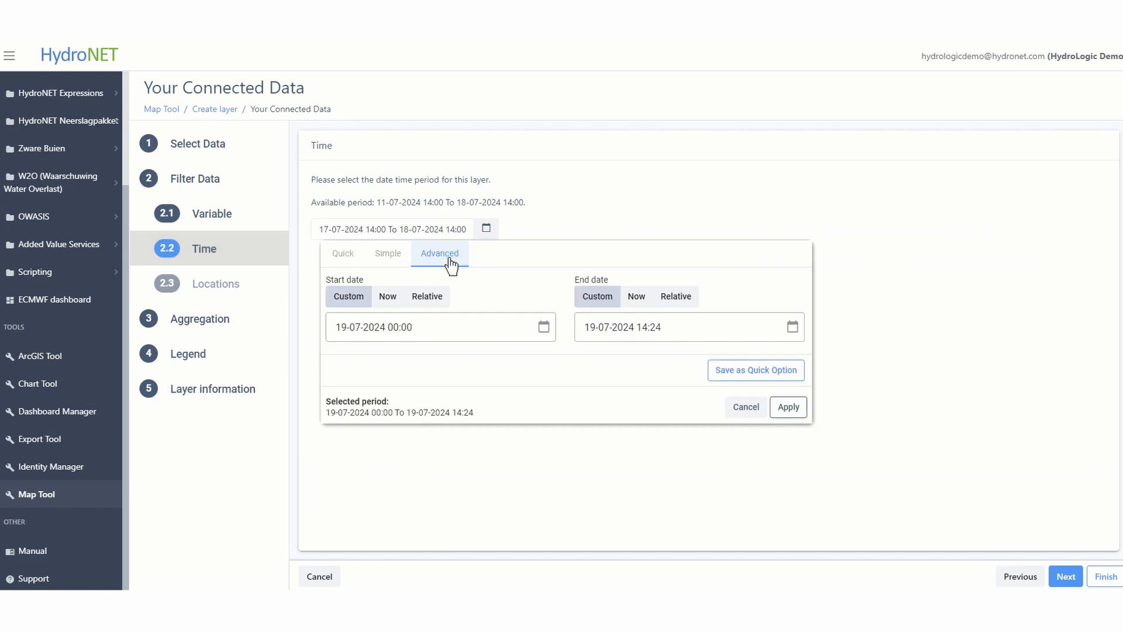
{"action": "left_click", "coordinate": [441, 301]}
{"action": "left_click", "coordinate": [476, 338]}
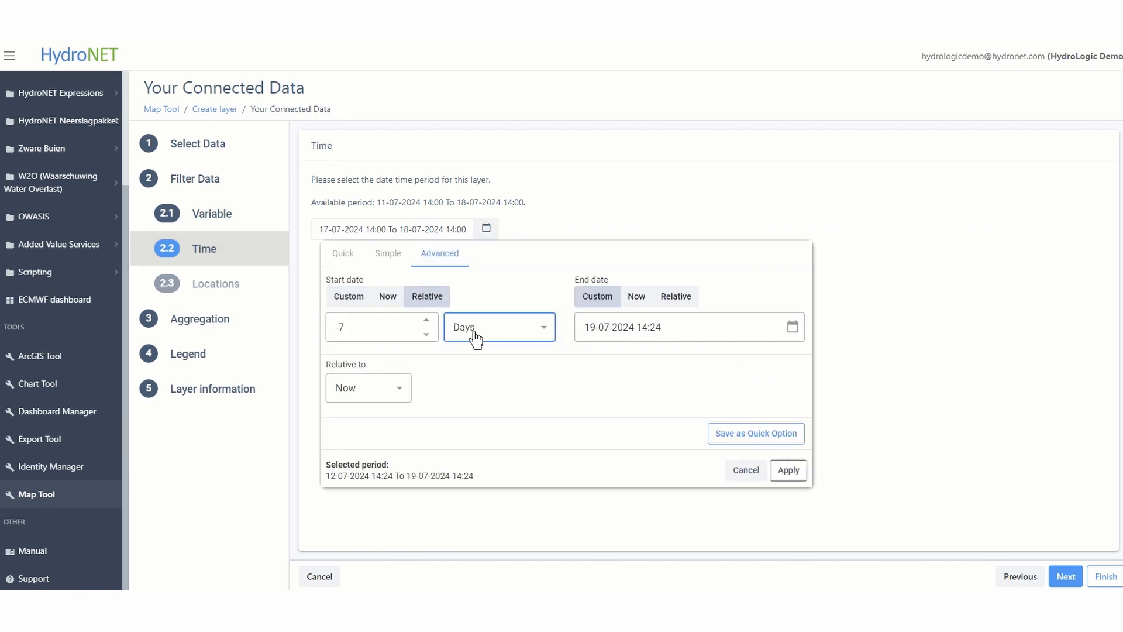
{"action": "left_click", "coordinate": [488, 419]}
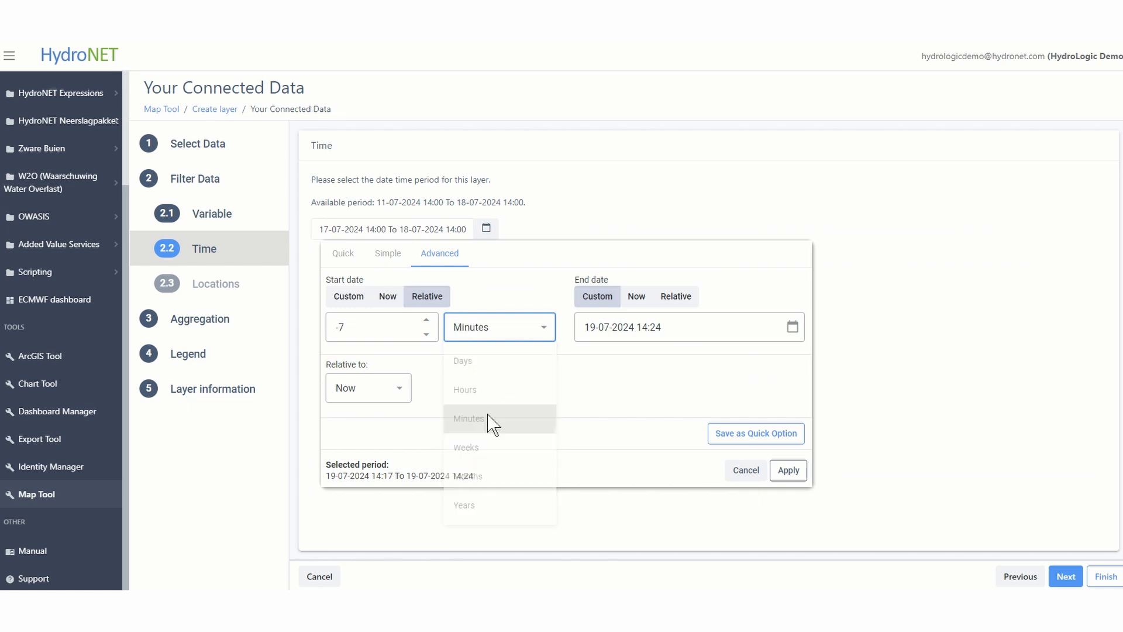
{"action": "left_click", "coordinate": [359, 315]}
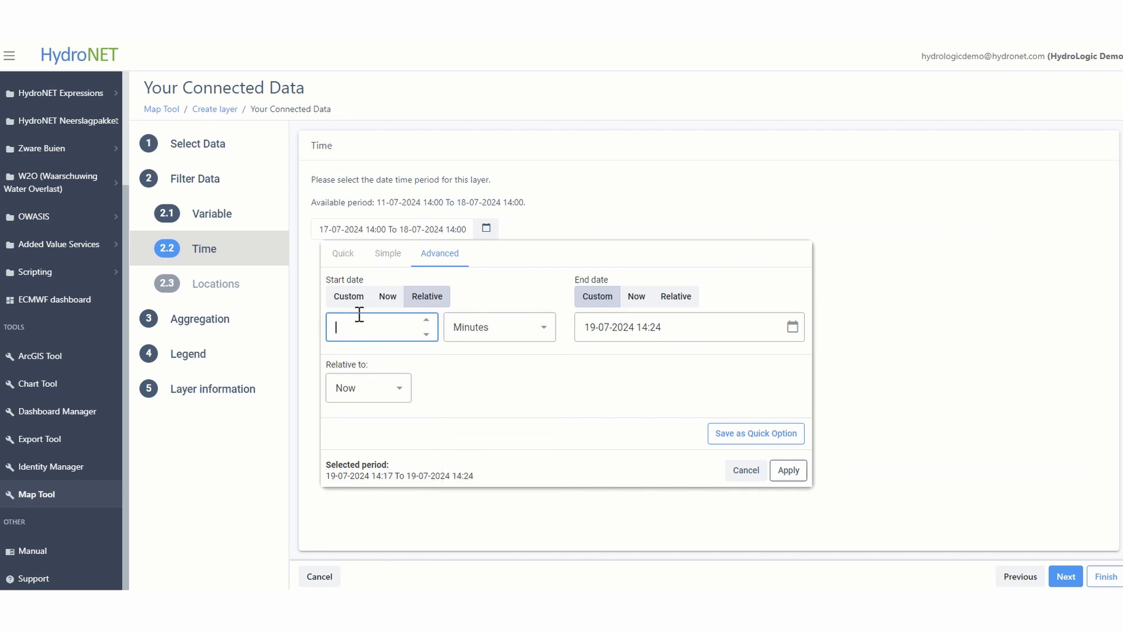
{"action": "type", "text": "1"}
Make the layer's end date relative, at 10 days from now, and apply the period
{"action": "left_click", "coordinate": [676, 297]}
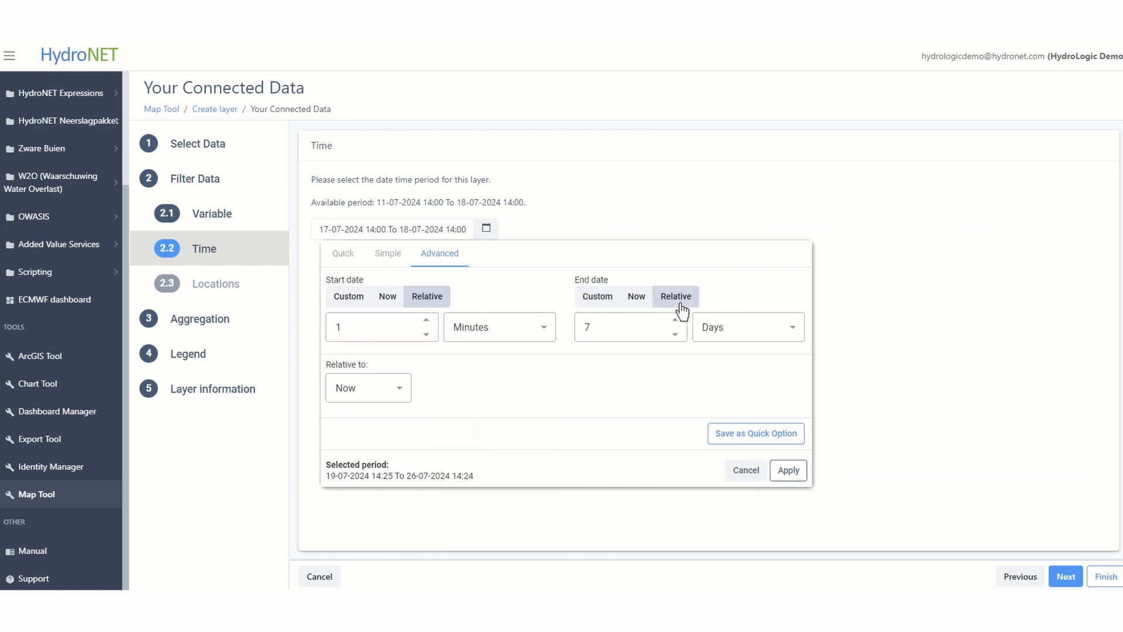
{"action": "left_click", "coordinate": [630, 327]}
{"action": "left_click", "coordinate": [630, 327]}
{"action": "left_click", "coordinate": [789, 470]}
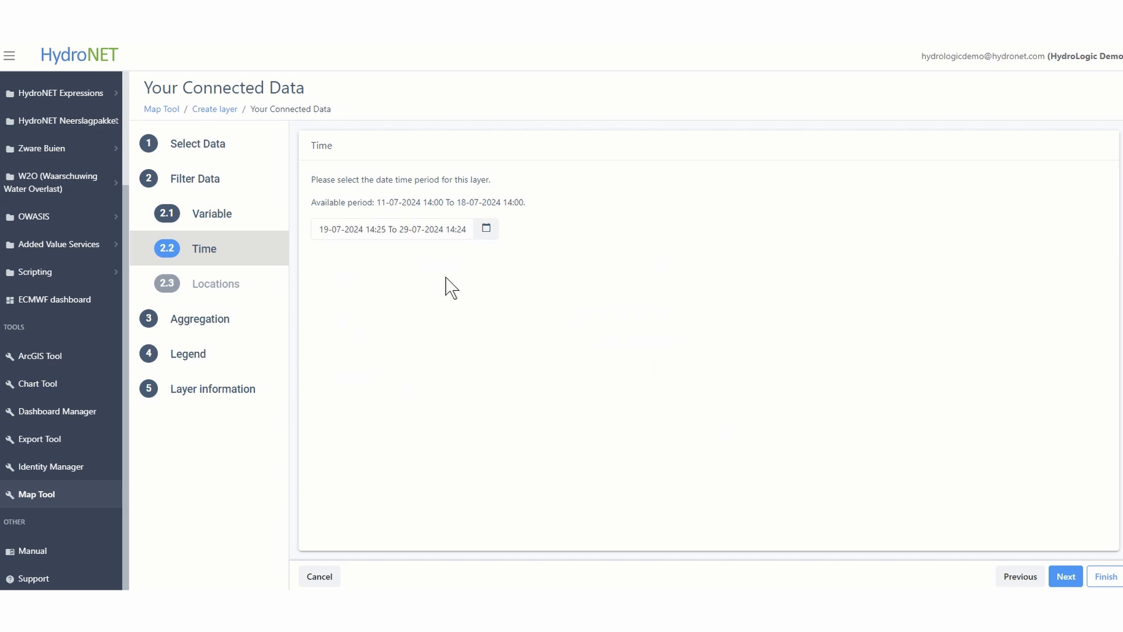
Open the Aggregation settings, proceed to the Legend settings, and collapse the main navigation sidebar
{"action": "left_click", "coordinate": [245, 325]}
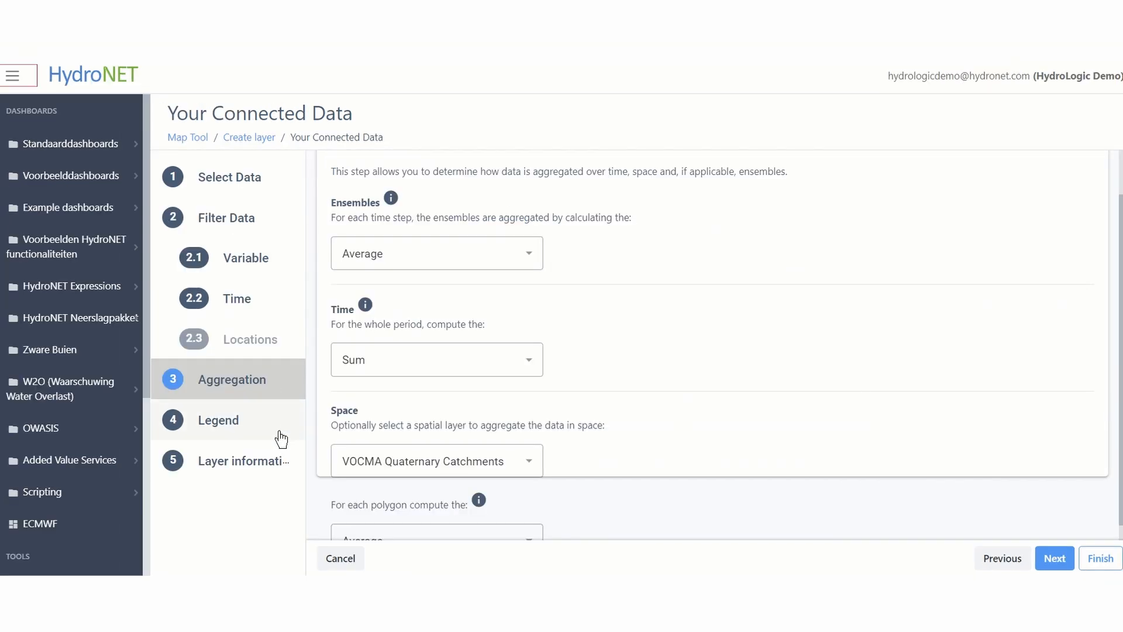
{"action": "left_click", "coordinate": [282, 439]}
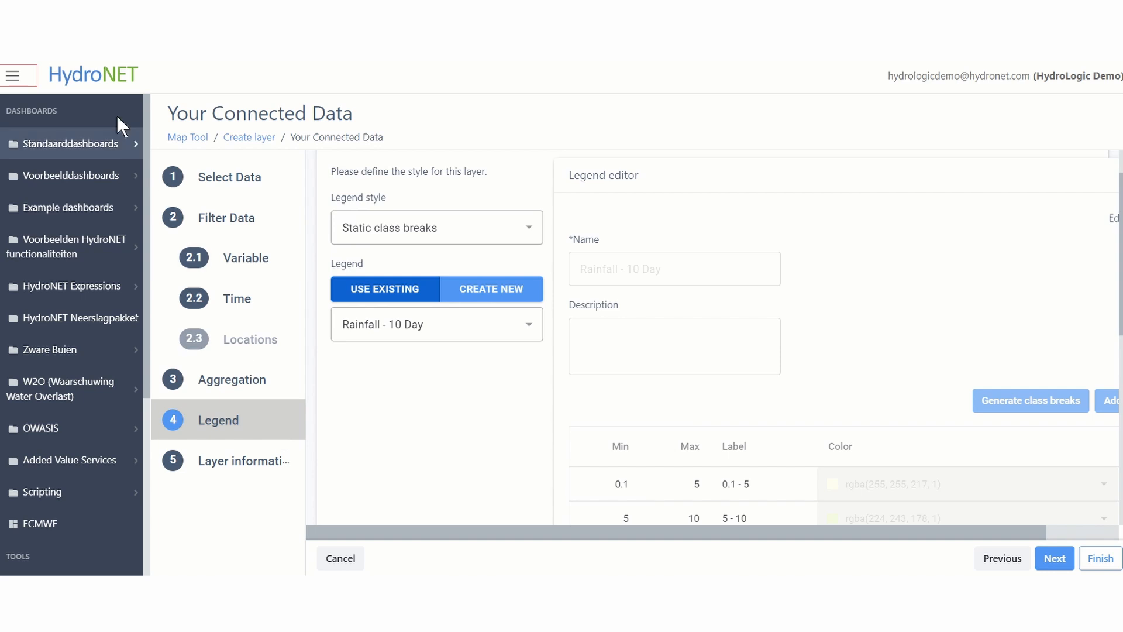
{"action": "left_click", "coordinate": [12, 78]}
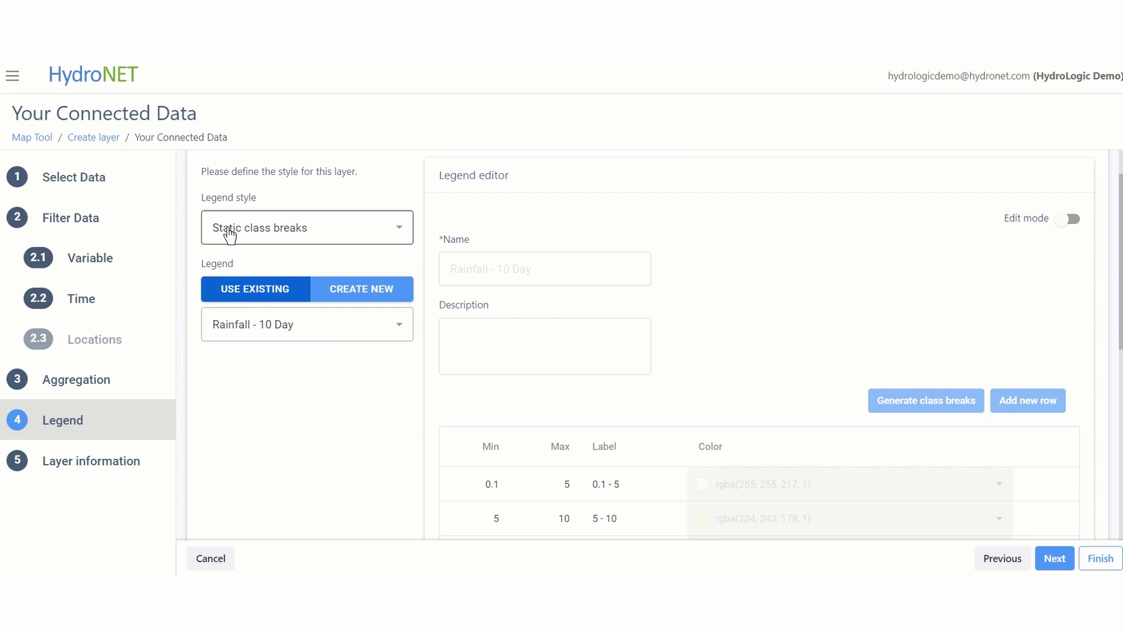
Keep Static class breaks as the legend style and create a new legend named "Rainfall - 10 days"
{"action": "left_click", "coordinate": [274, 231]}
{"action": "left_click", "coordinate": [275, 232]}
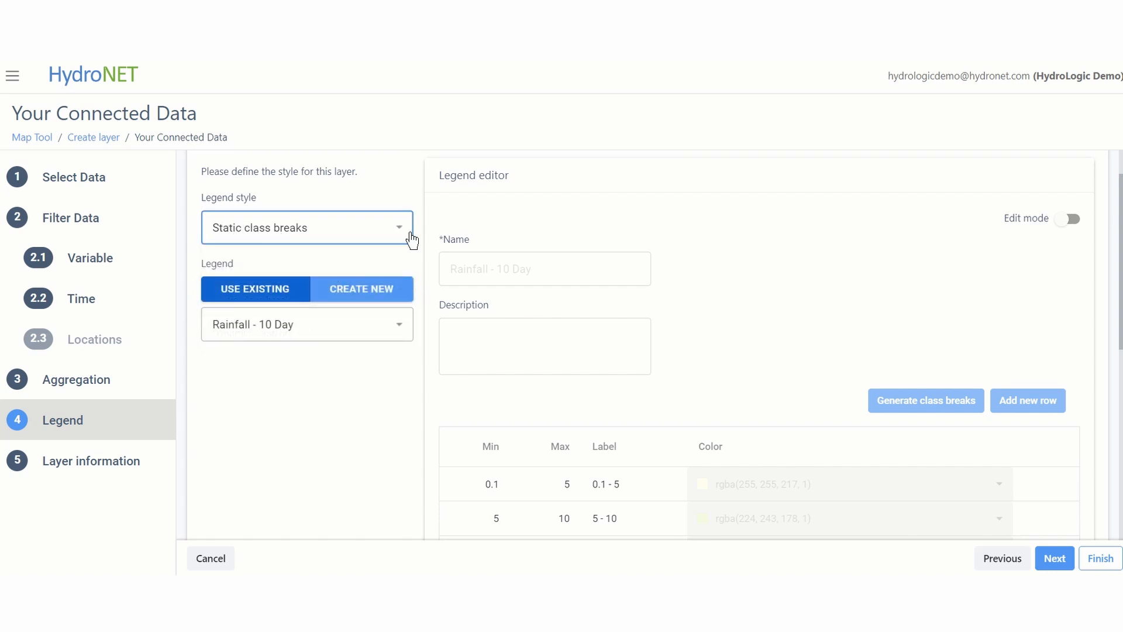
{"action": "left_click", "coordinate": [382, 288]}
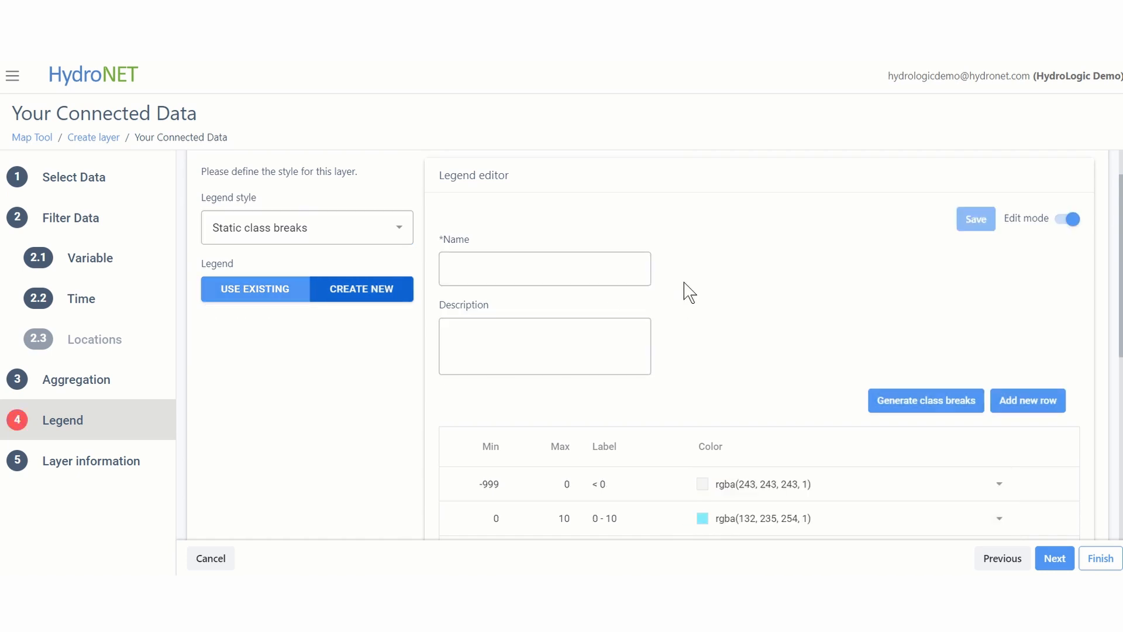
{"action": "left_click", "coordinate": [518, 282]}
{"action": "type", "text": "Rainfall - 10 days"}
Configure class break generation for the legend with minimum 0.1, maximum 100.1 and class break size 10
{"action": "scroll", "coordinate": [519, 282], "scroll_direction": "down", "scroll_amount": 1}
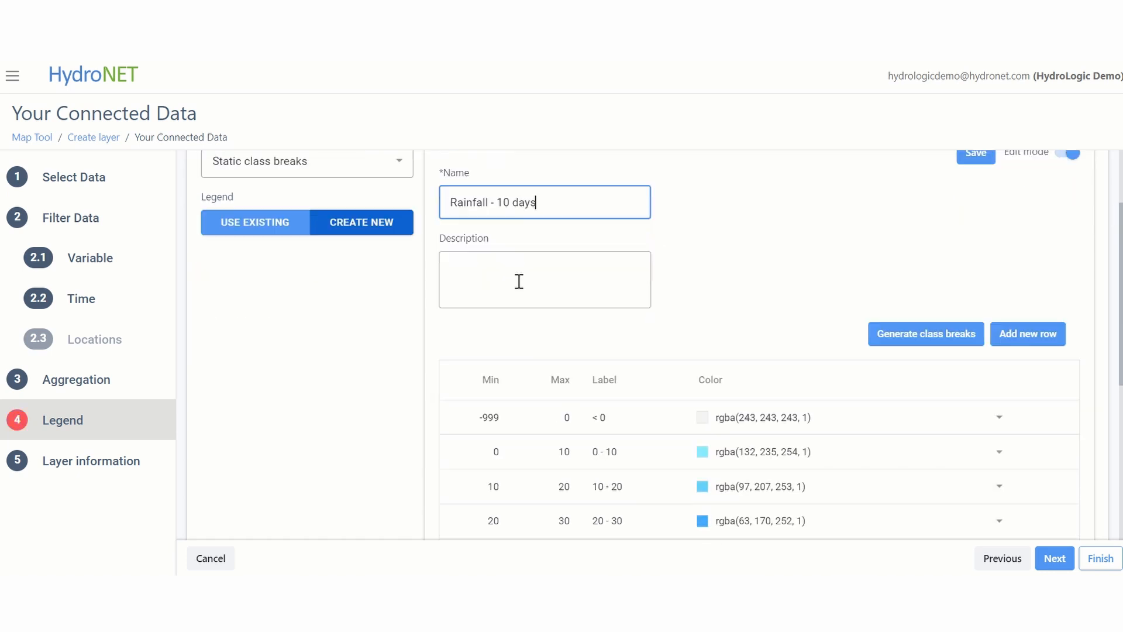
{"action": "scroll", "coordinate": [520, 286], "scroll_direction": "down", "scroll_amount": 1}
{"action": "scroll", "coordinate": [608, 349], "scroll_direction": "down", "scroll_amount": 1}
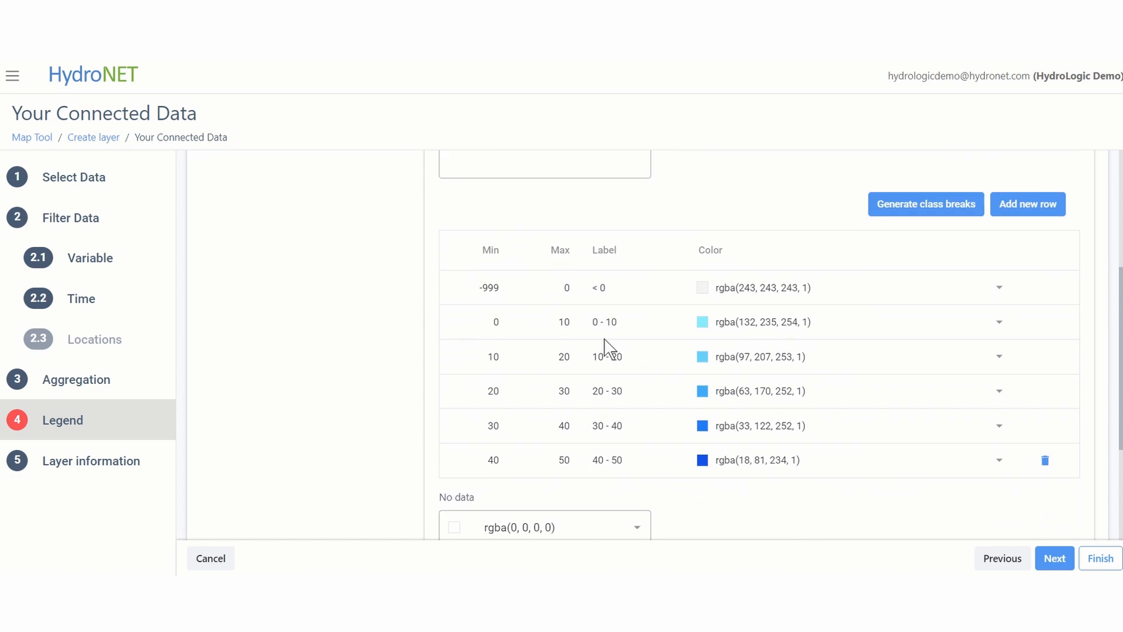
{"action": "left_click", "coordinate": [571, 324]}
{"action": "key", "text": "Tab"}
{"action": "left_click", "coordinate": [902, 218]}
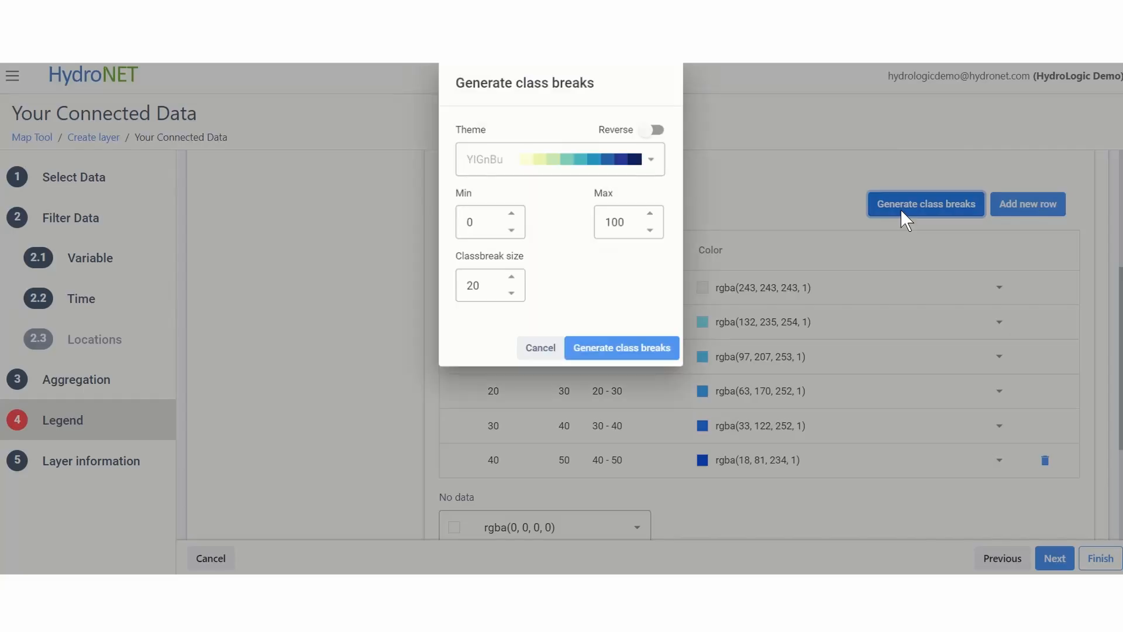
{"action": "left_click", "coordinate": [474, 233]}
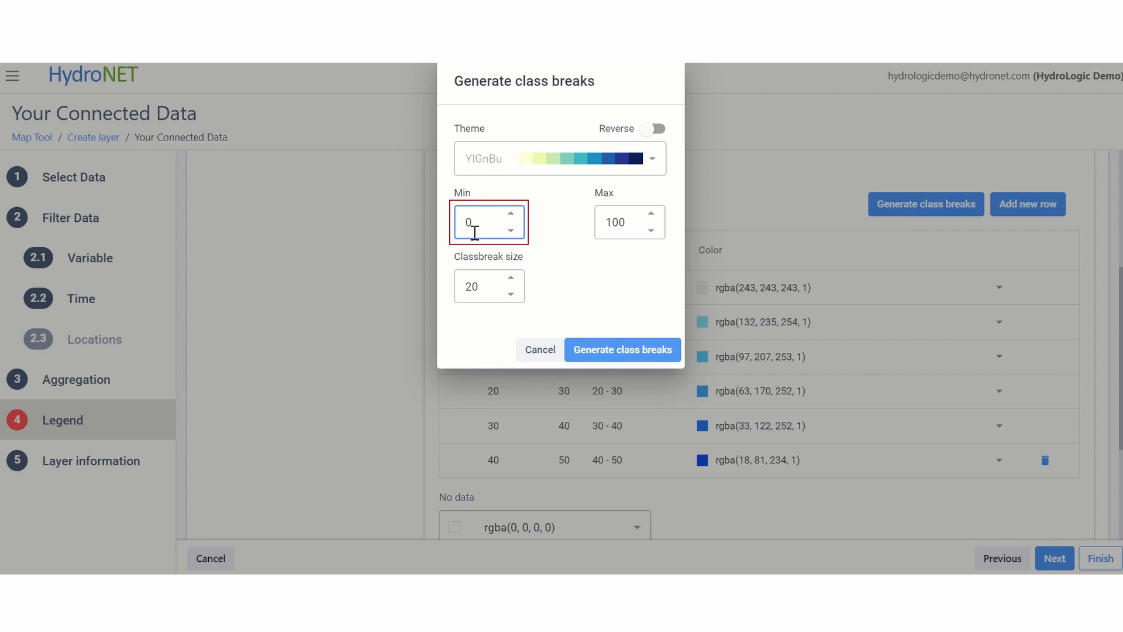
{"action": "type", "text": ".1"}
{"action": "key", "text": "Tab"}
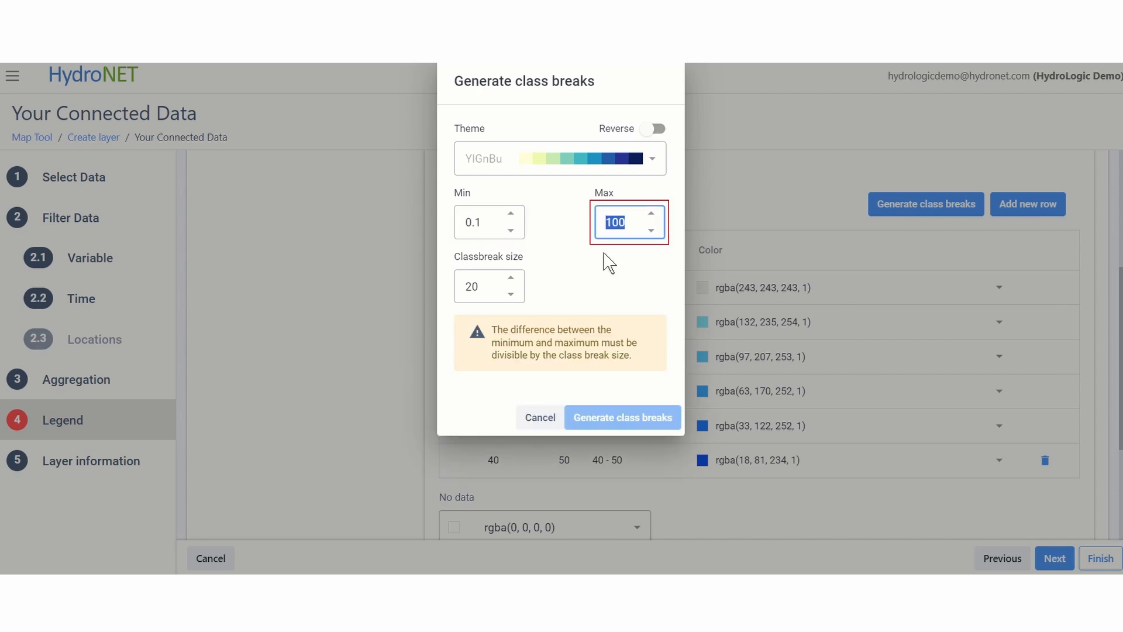
{"action": "type", "text": "100.1"}
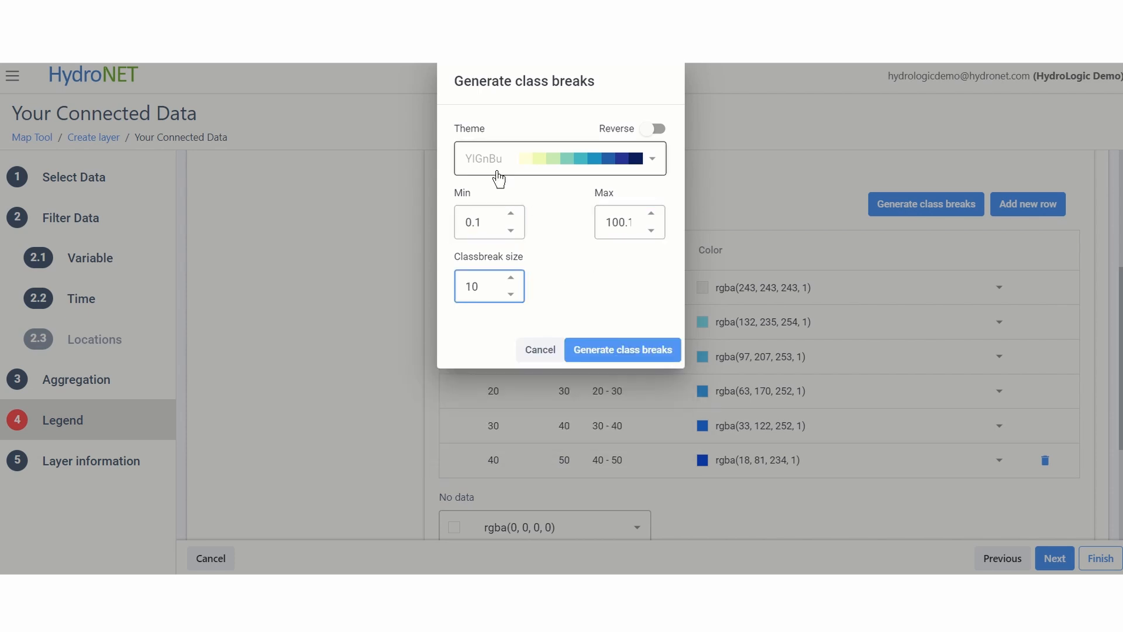
Choose the YlGnBu colour theme and generate the legend's class breaks
{"action": "left_click", "coordinate": [577, 158]}
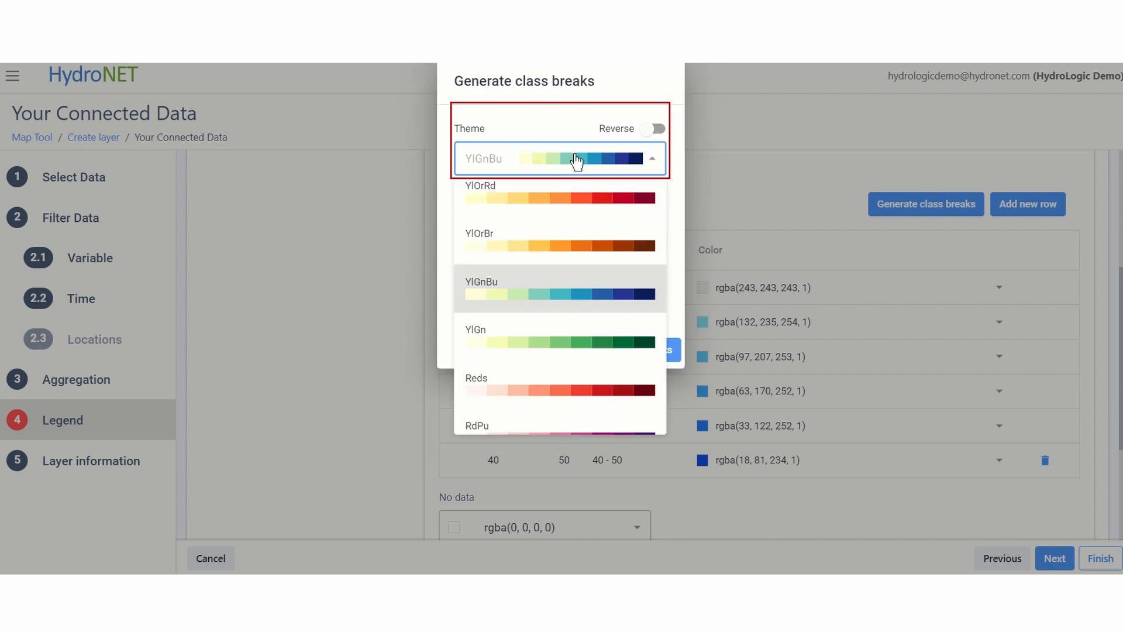
{"action": "left_click", "coordinate": [567, 304]}
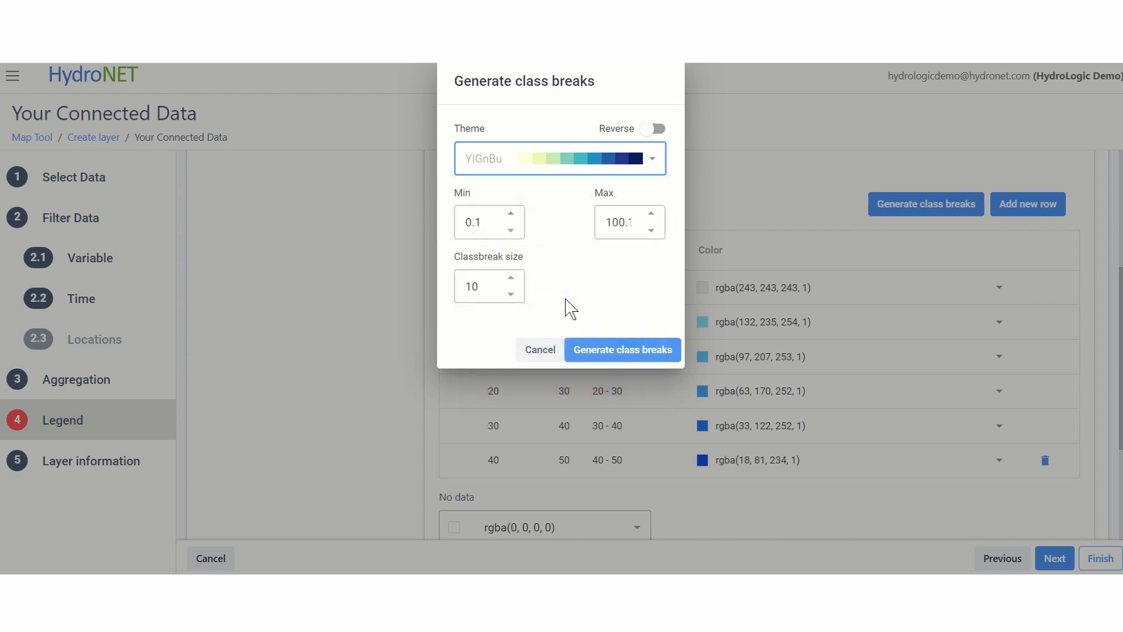
{"action": "left_click", "coordinate": [644, 351]}
Set the maximum of the legend's last class, which starts at 90, to 999
{"action": "scroll", "coordinate": [696, 351], "scroll_direction": "down", "scroll_amount": 2}
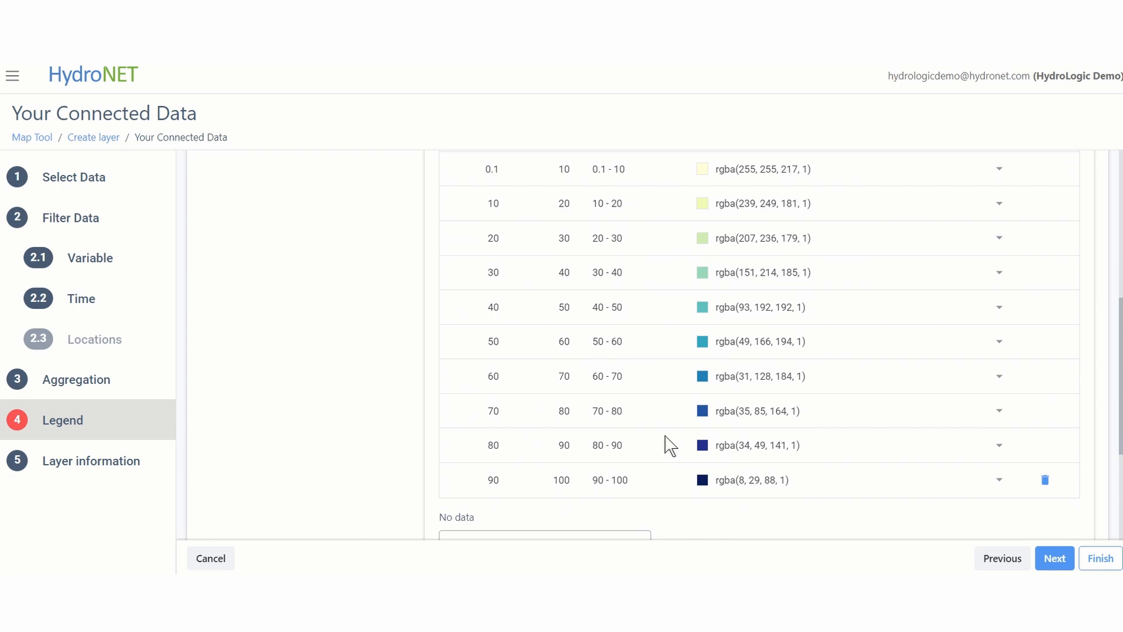
{"action": "double_click", "coordinate": [562, 481]}
{"action": "type", "text": "999"}
{"action": "key", "text": "Return"}
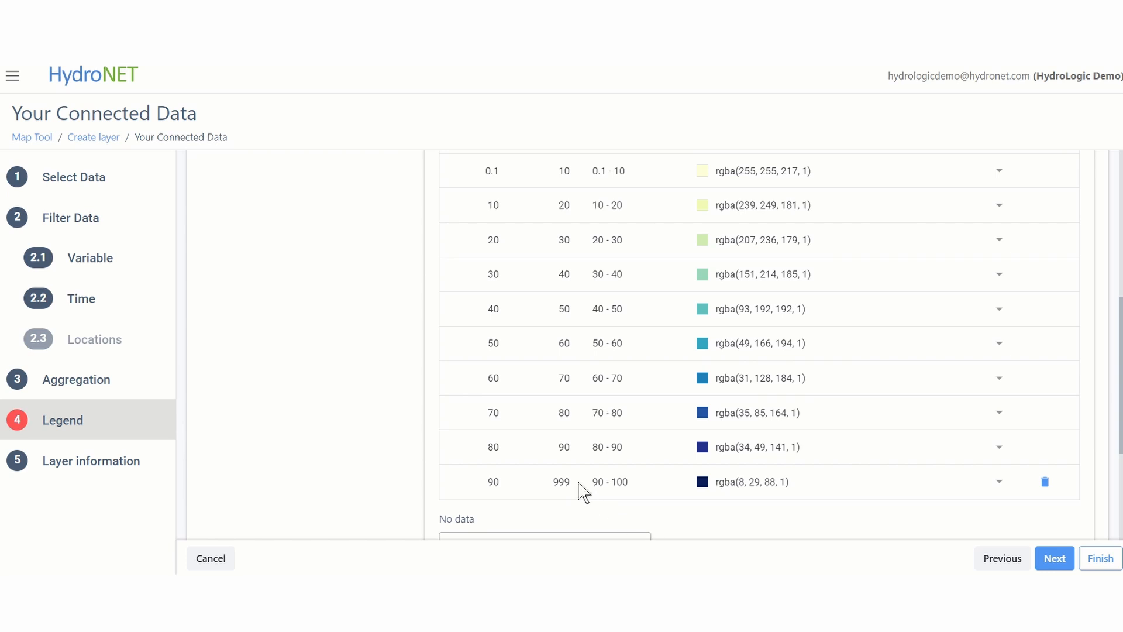
Change the label of the first legend class, which starts at 0.1, to "Light precipitation"
{"action": "scroll", "coordinate": [579, 492], "scroll_direction": "up", "scroll_amount": 1}
{"action": "left_click", "coordinate": [615, 204]}
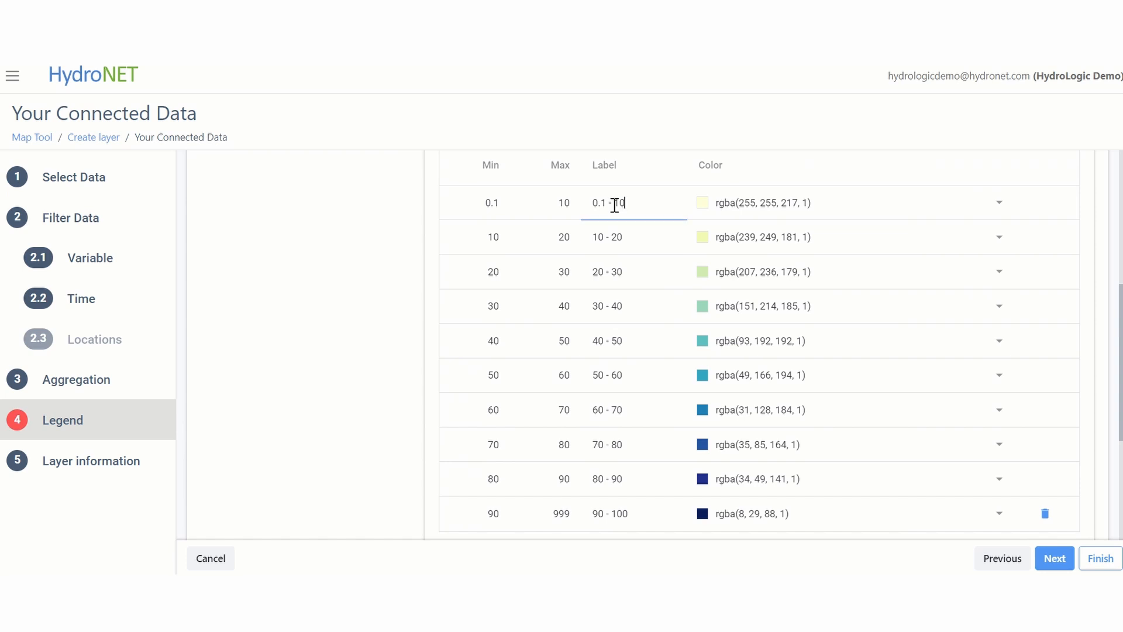
{"action": "key", "text": "ctrl+a"}
{"action": "type", "text": "Light precipitation"}
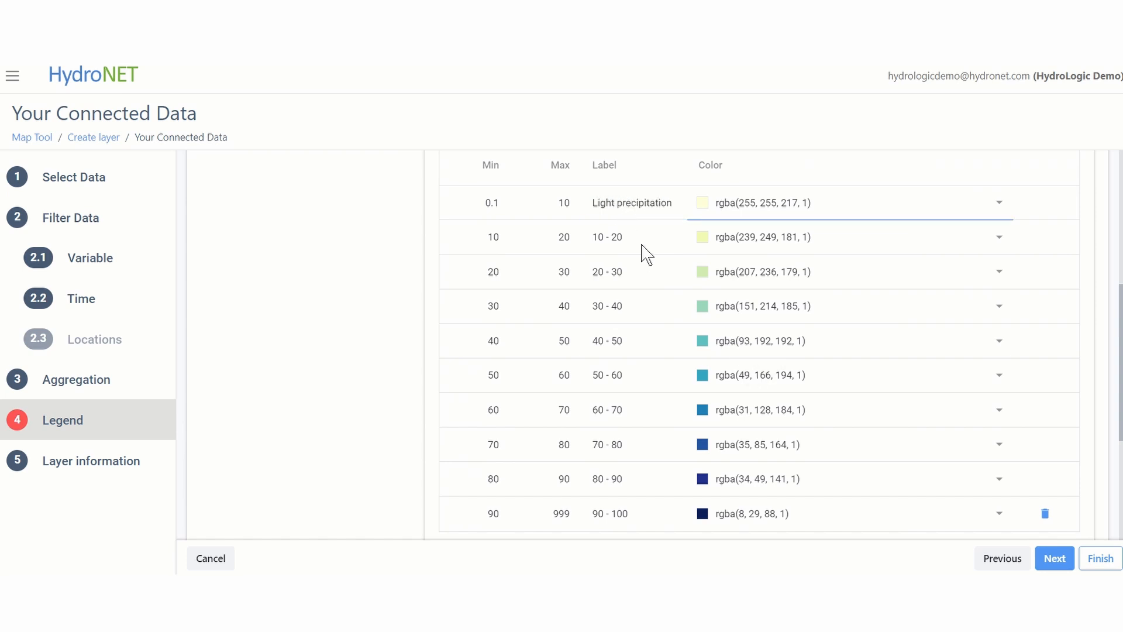
{"action": "key", "text": "Tab"}
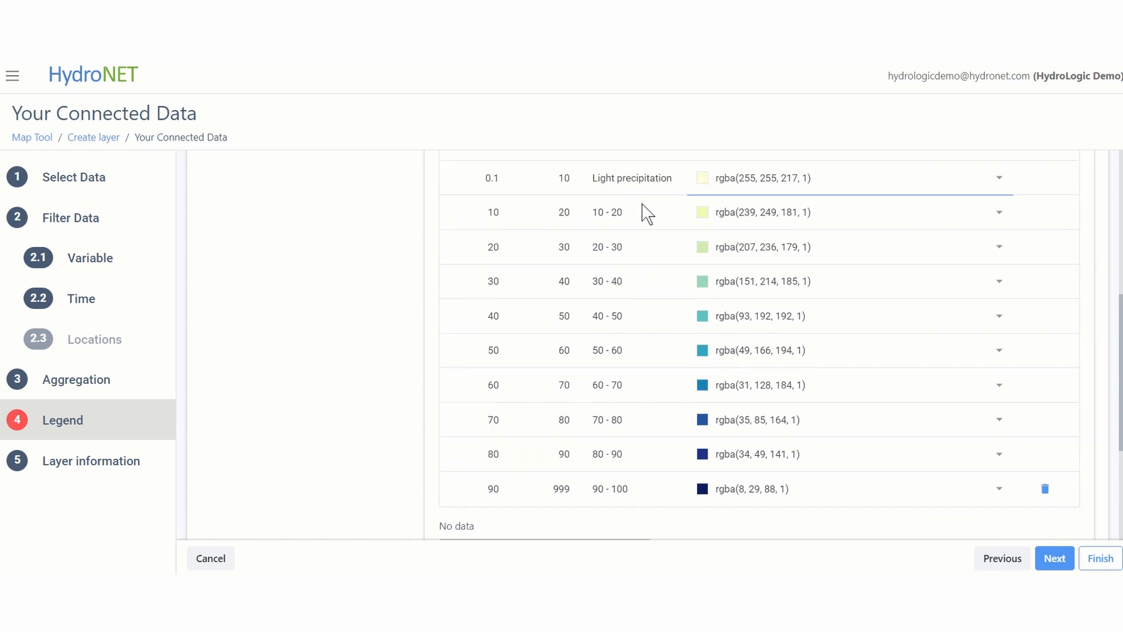
Change the colour of the legend's 10 - 20 class to dark olive green, rgba(87, 97, 29, 1)
{"action": "scroll", "coordinate": [642, 204], "scroll_direction": "up", "scroll_amount": 1}
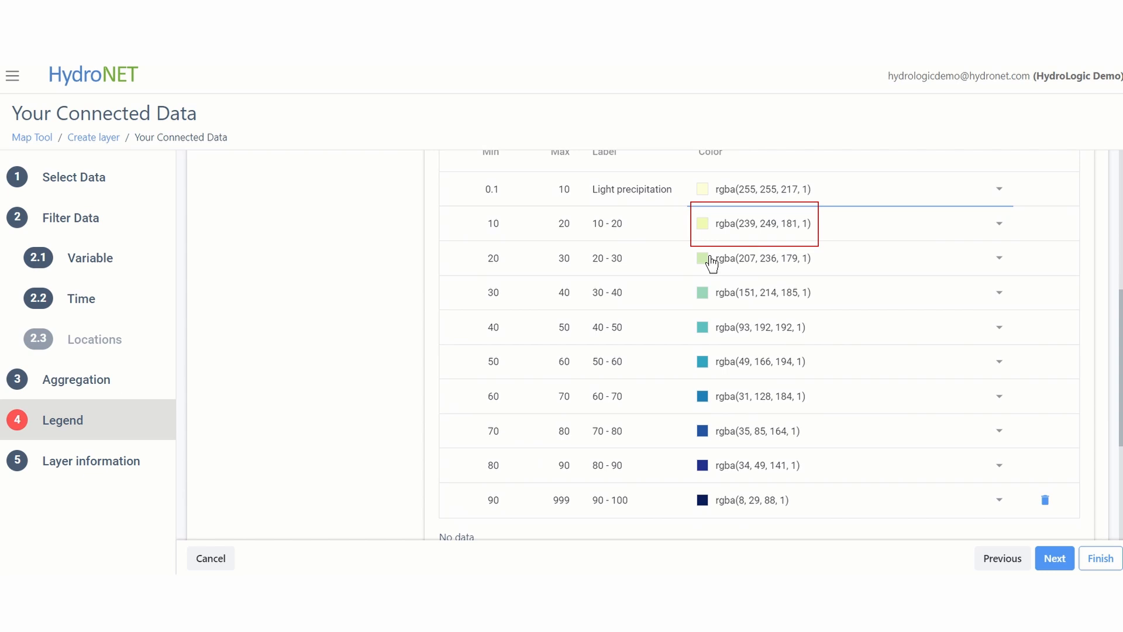
{"action": "left_click", "coordinate": [704, 223]}
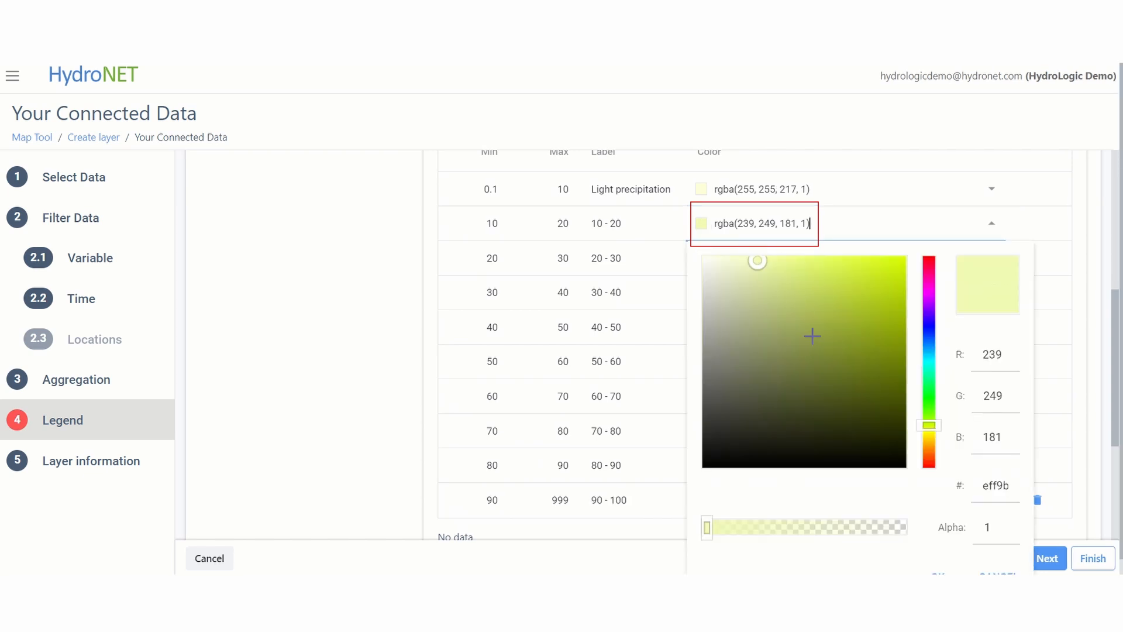
{"action": "left_click_drag", "start_coordinate": [797, 308], "coordinate": [845, 384]}
{"action": "left_click", "coordinate": [939, 573]}
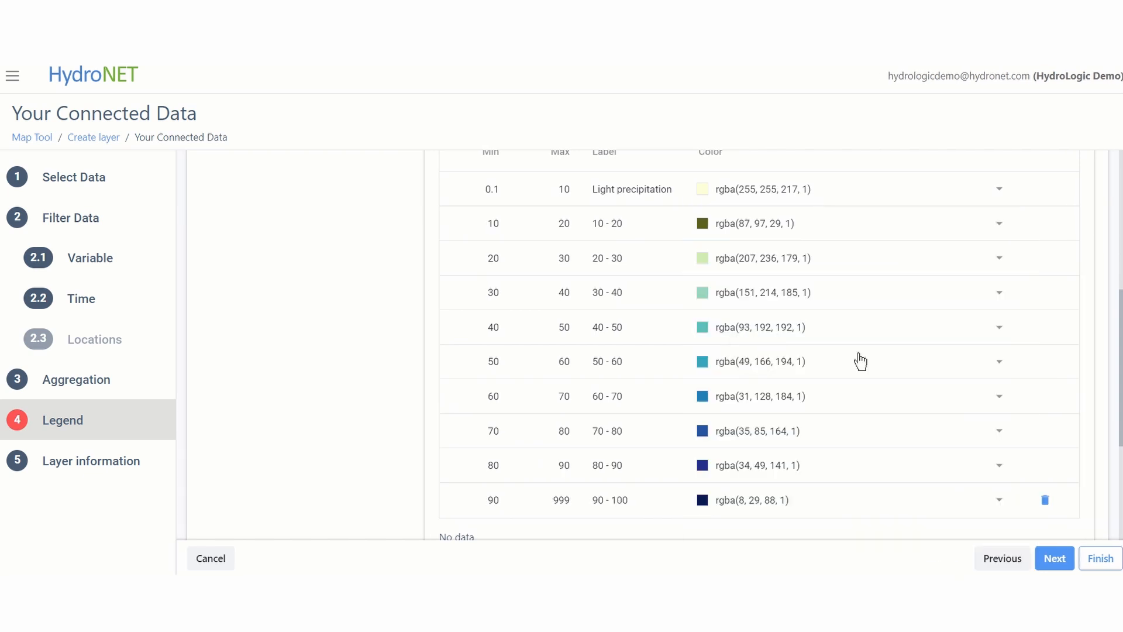
Save the new legend "Rainfall - 10 days" with its edited class breaks
{"action": "scroll", "coordinate": [861, 361], "scroll_direction": "up", "scroll_amount": 2}
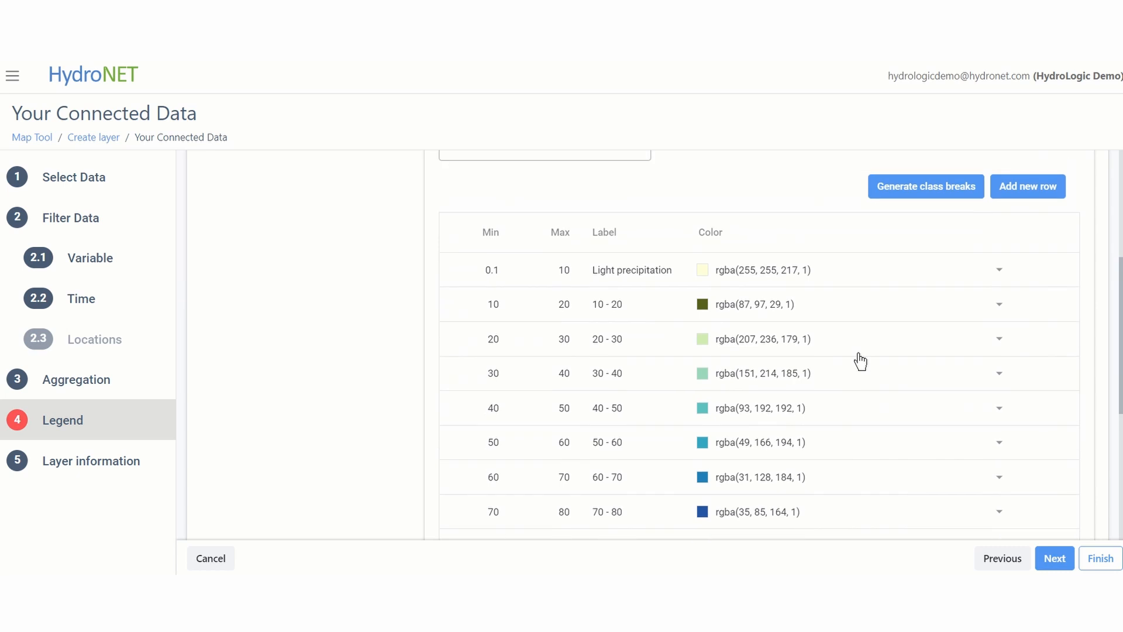
{"action": "scroll", "coordinate": [861, 361], "scroll_direction": "down", "scroll_amount": 2}
{"action": "scroll", "coordinate": [860, 361], "scroll_direction": "up", "scroll_amount": 2}
{"action": "scroll", "coordinate": [861, 361], "scroll_direction": "up", "scroll_amount": 5}
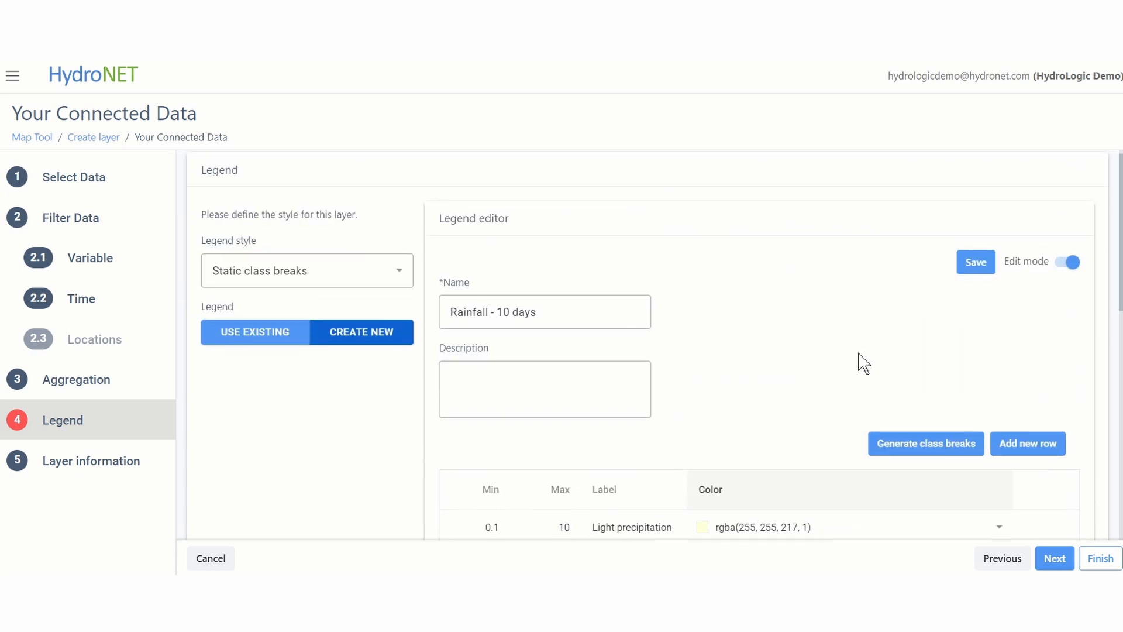
{"action": "left_click", "coordinate": [972, 261]}
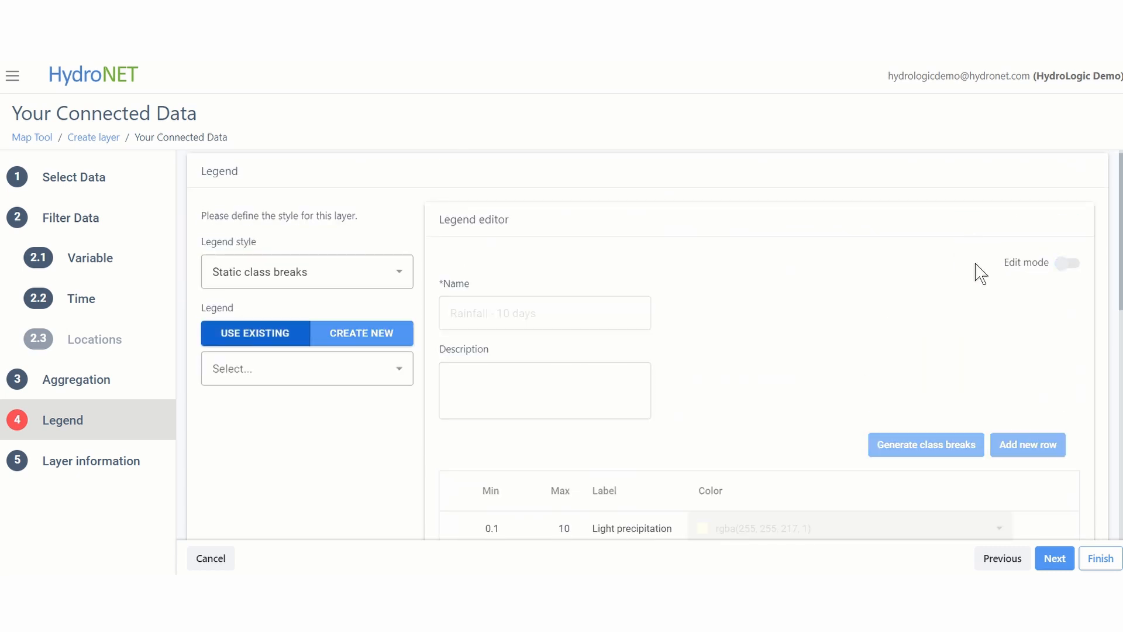
Use the existing "Rainfall - 10 Day" legend and save the layer under the name "ECMWF - deterministic forecast 10 day"
{"action": "scroll", "coordinate": [695, 306], "scroll_direction": "down", "scroll_amount": 1}
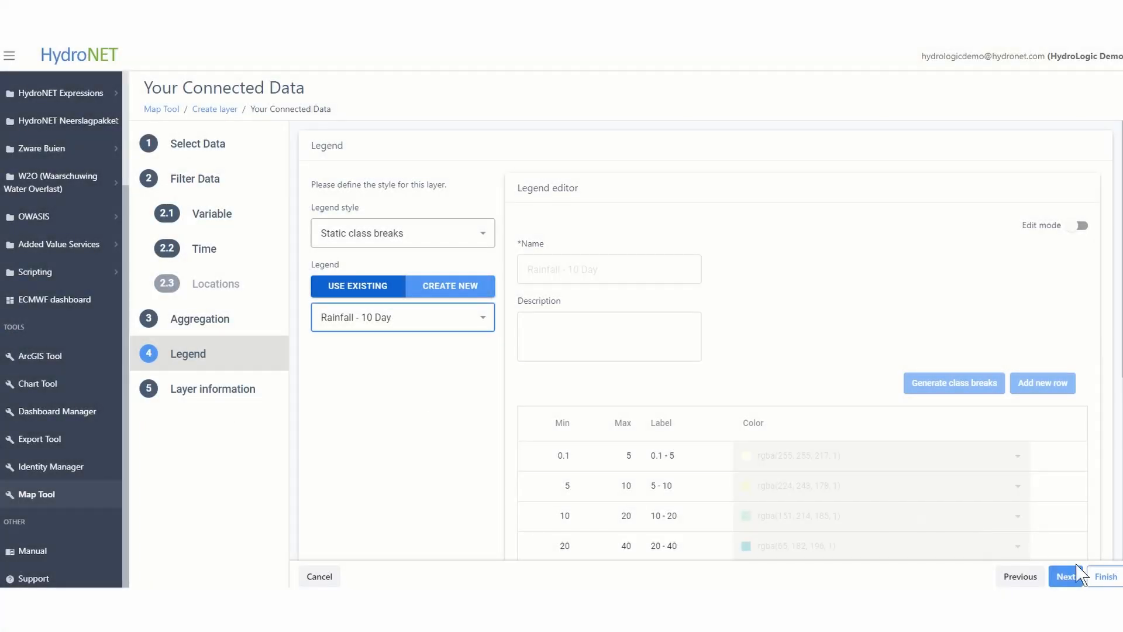
{"action": "left_click", "coordinate": [1066, 575]}
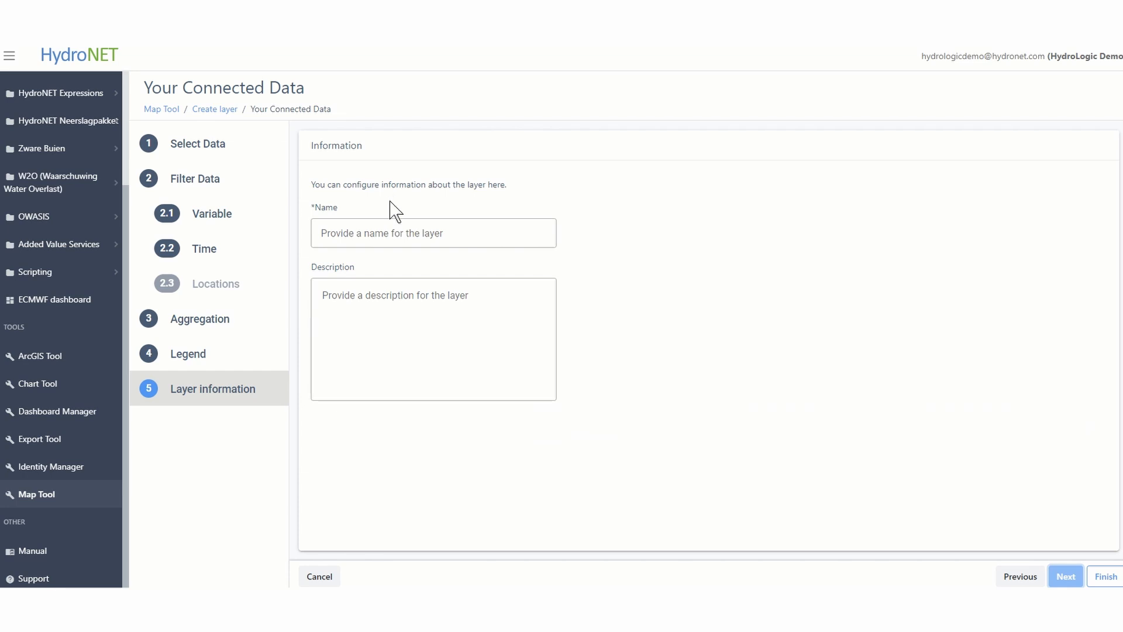
{"action": "left_click", "coordinate": [384, 221]}
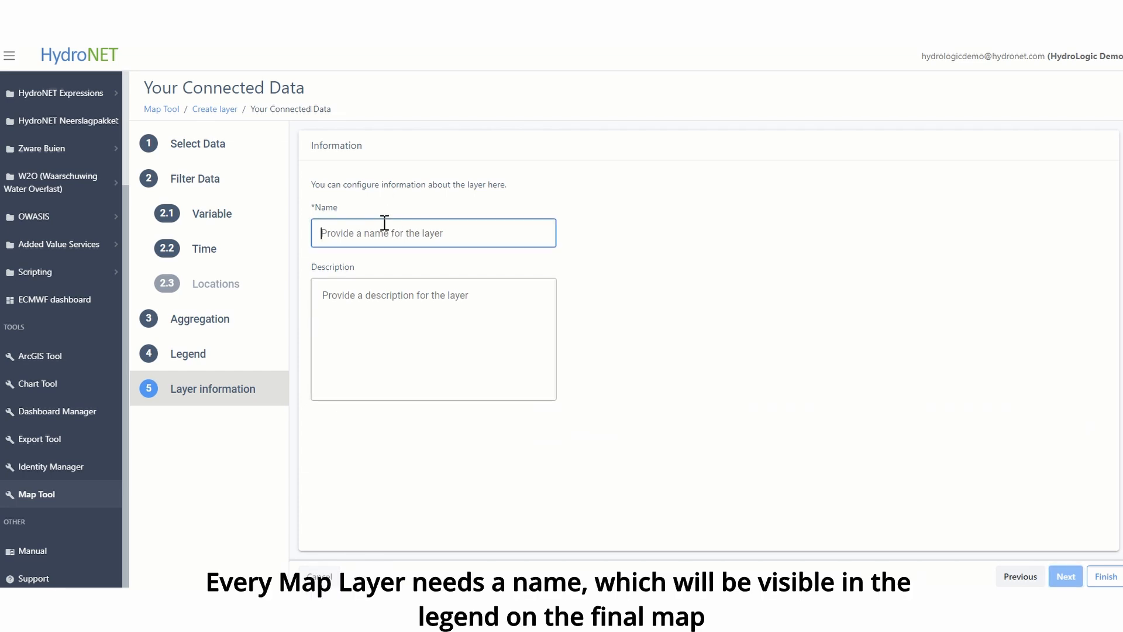
{"action": "type", "text": "ECMWF - deterministic forecast 10 day"}
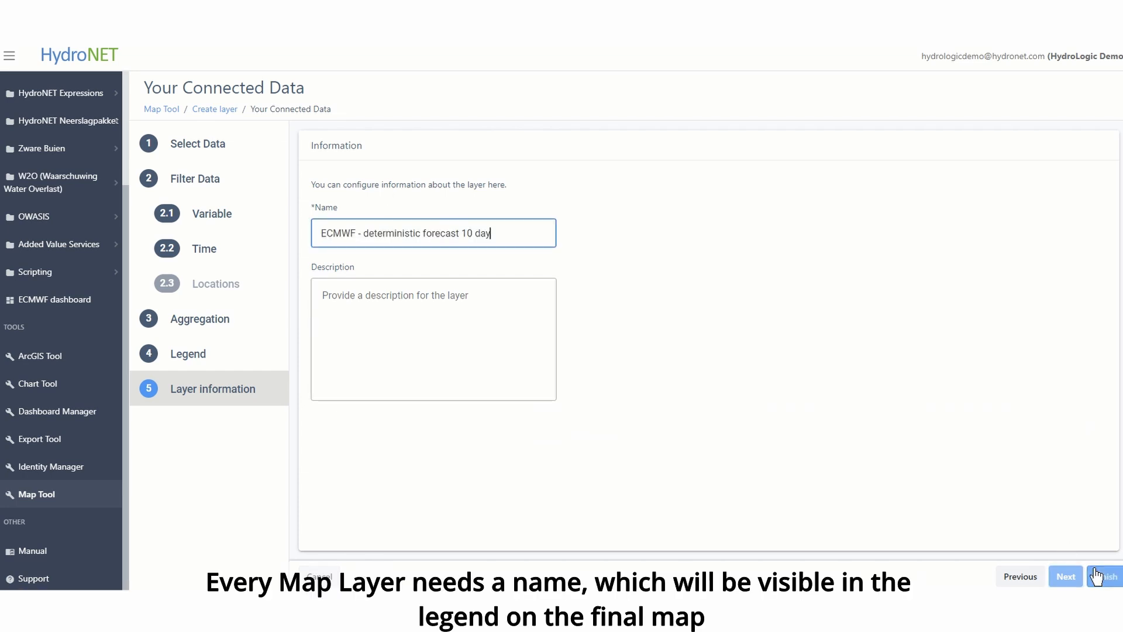
{"action": "left_click", "coordinate": [1100, 576]}
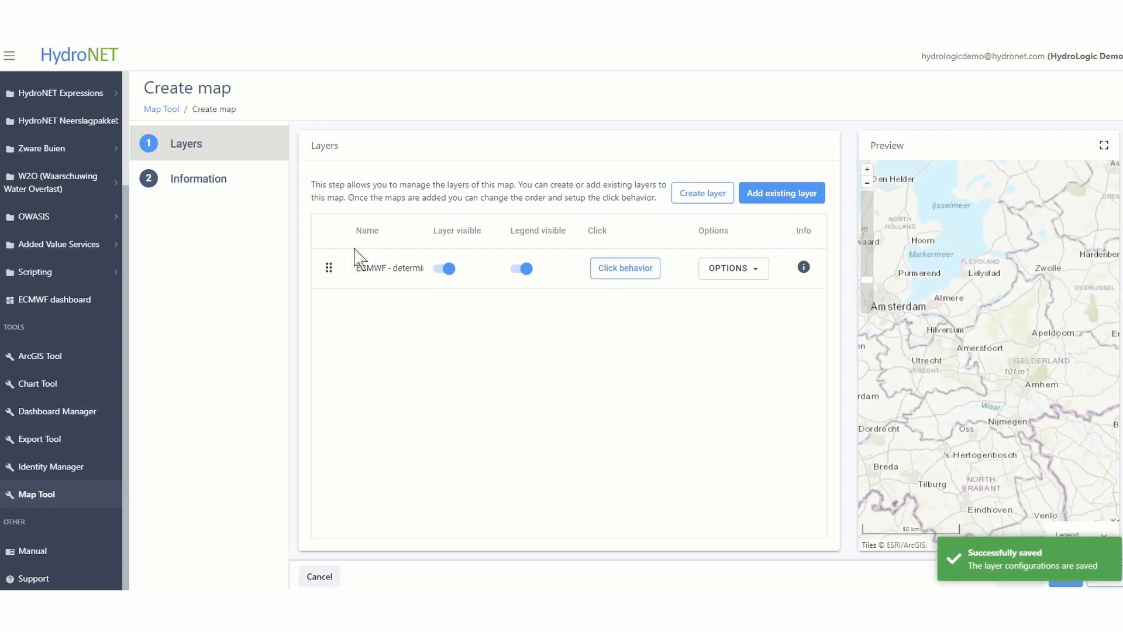
Name the map "ECMWF - deterministic forecast 10 day", describe it with the creator's name and the date 19-07-2024, and save it
{"action": "left_click", "coordinate": [215, 186]}
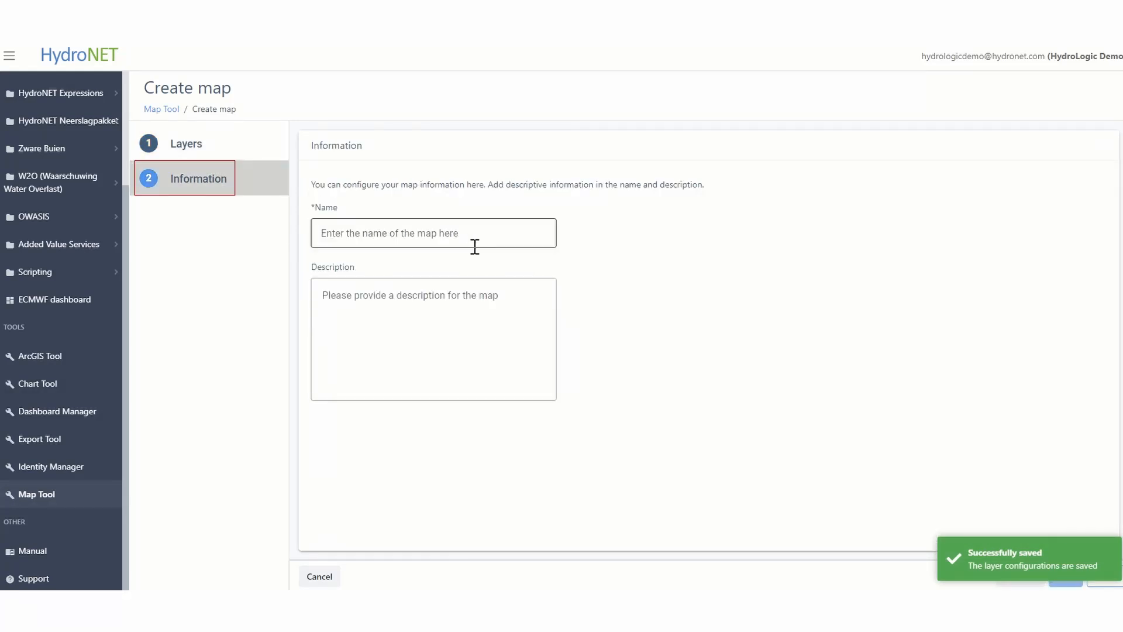
{"action": "left_click", "coordinate": [443, 243]}
{"action": "type", "text": "EC"}
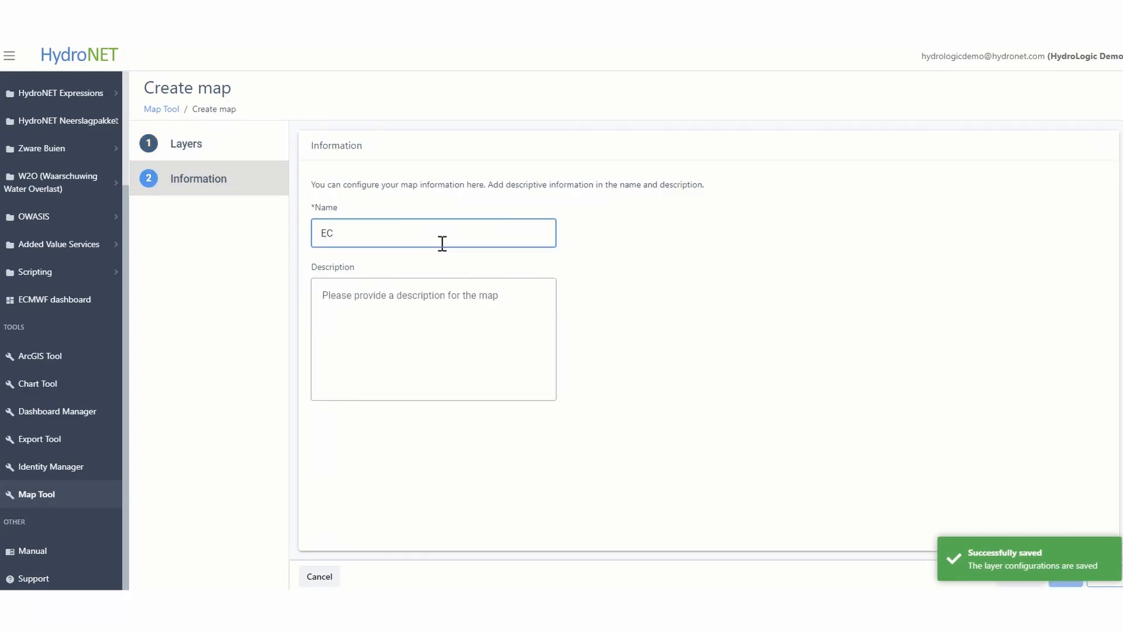
{"action": "type", "text": "MWF - deterministic forecast 10 day"}
{"action": "key", "text": "Tab"}
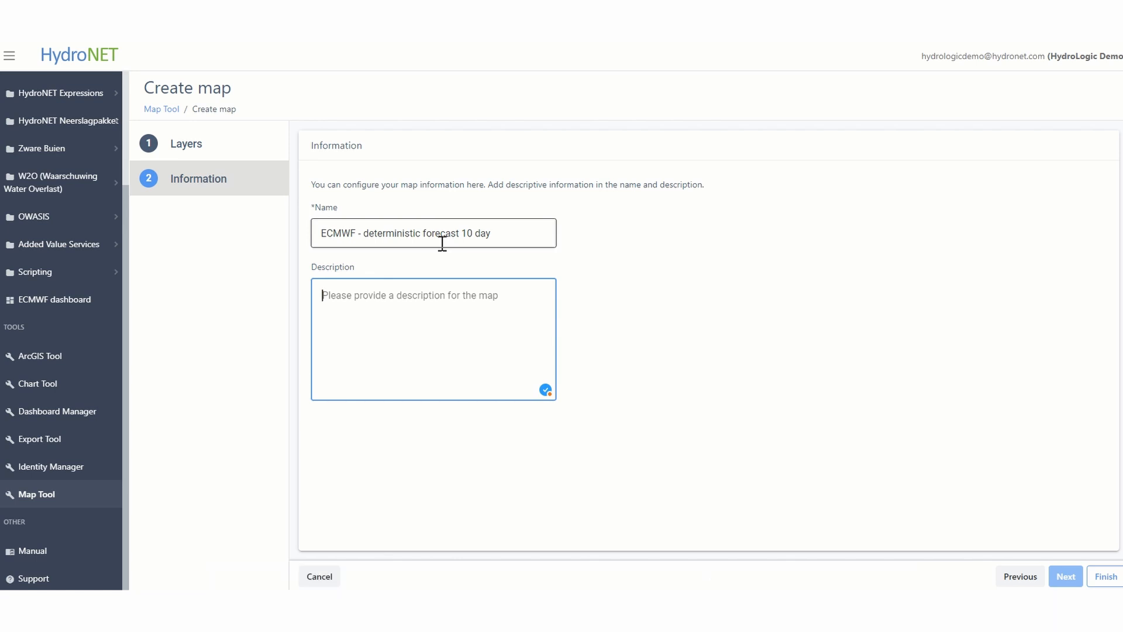
{"action": "type", "text": "Created by Dina Janssen 19-07-2024"}
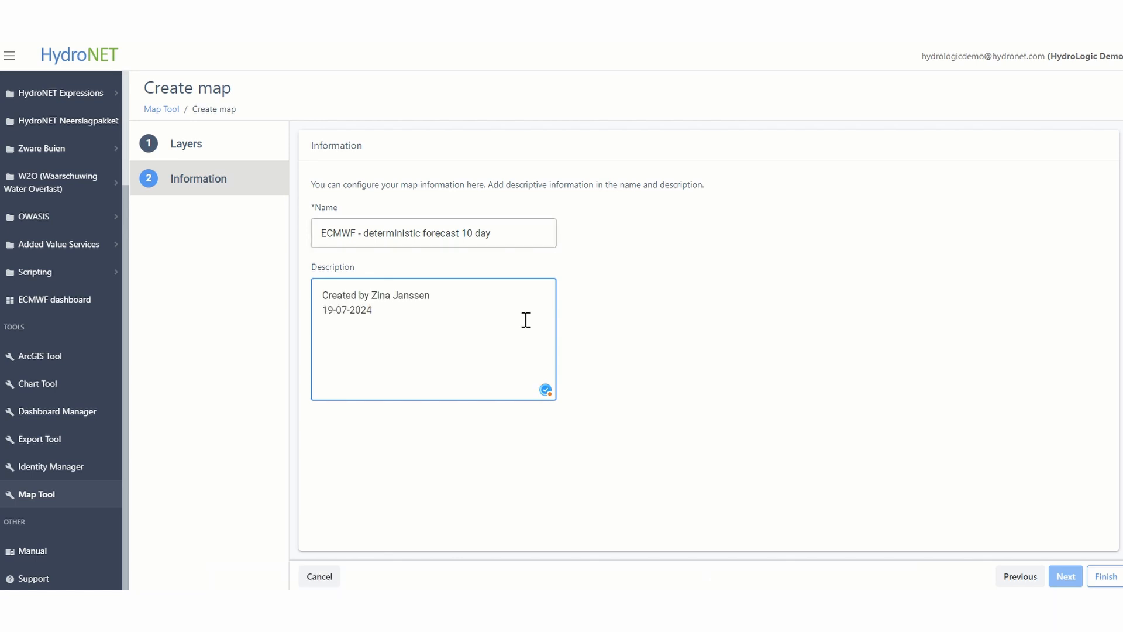
{"action": "left_click", "coordinate": [1099, 575]}
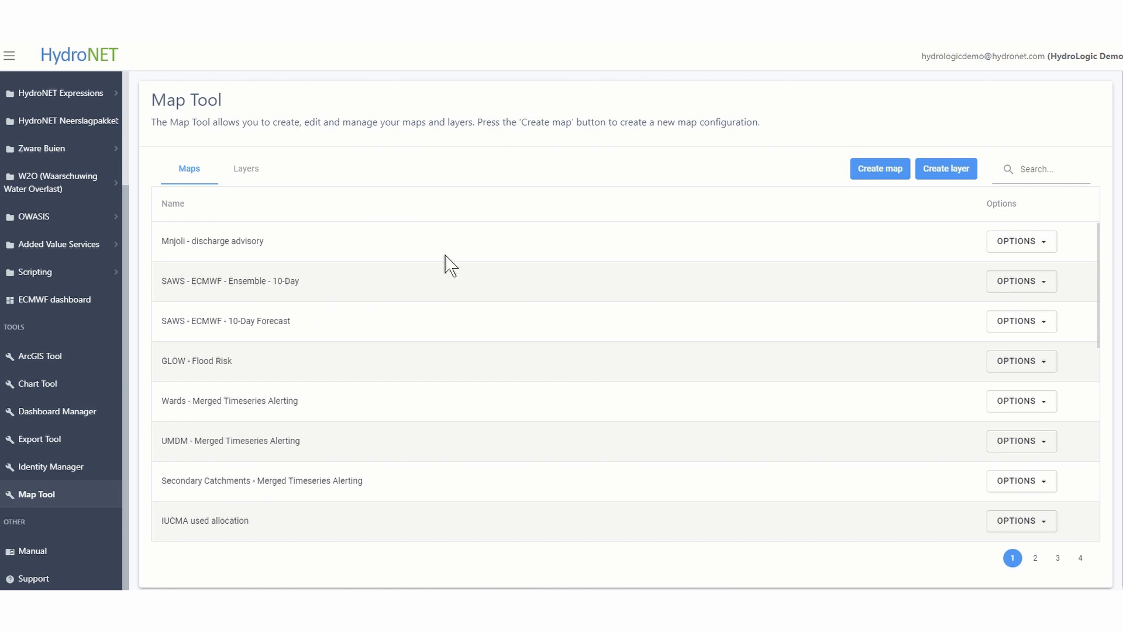
Start another new map and create a layer of type Your Connected Data for it
{"action": "left_click", "coordinate": [893, 187]}
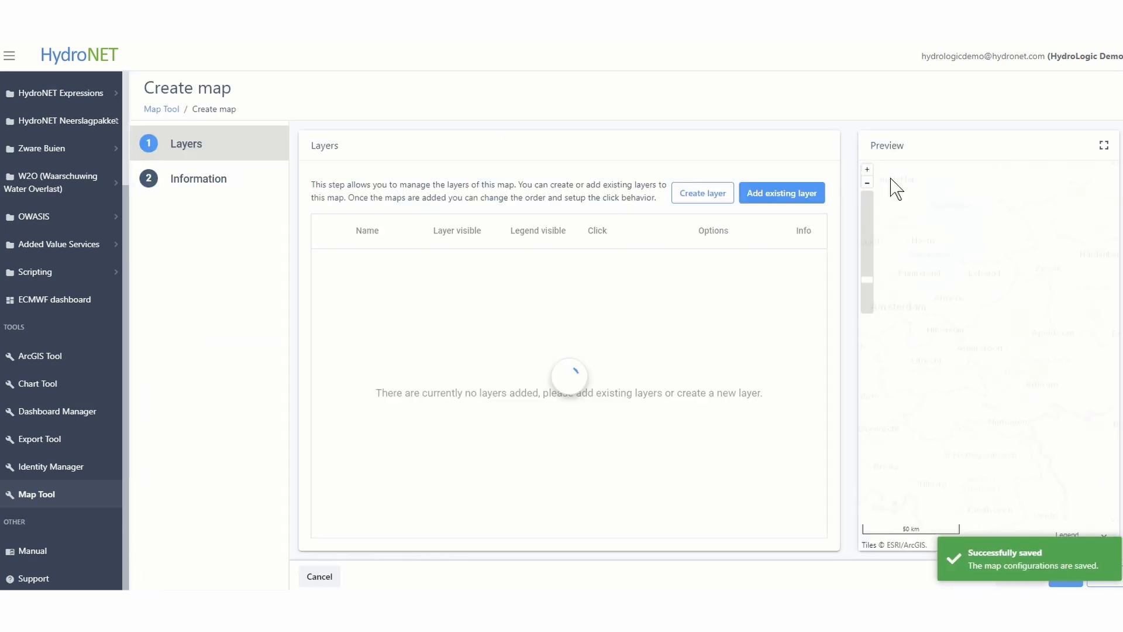
{"action": "left_click", "coordinate": [713, 205]}
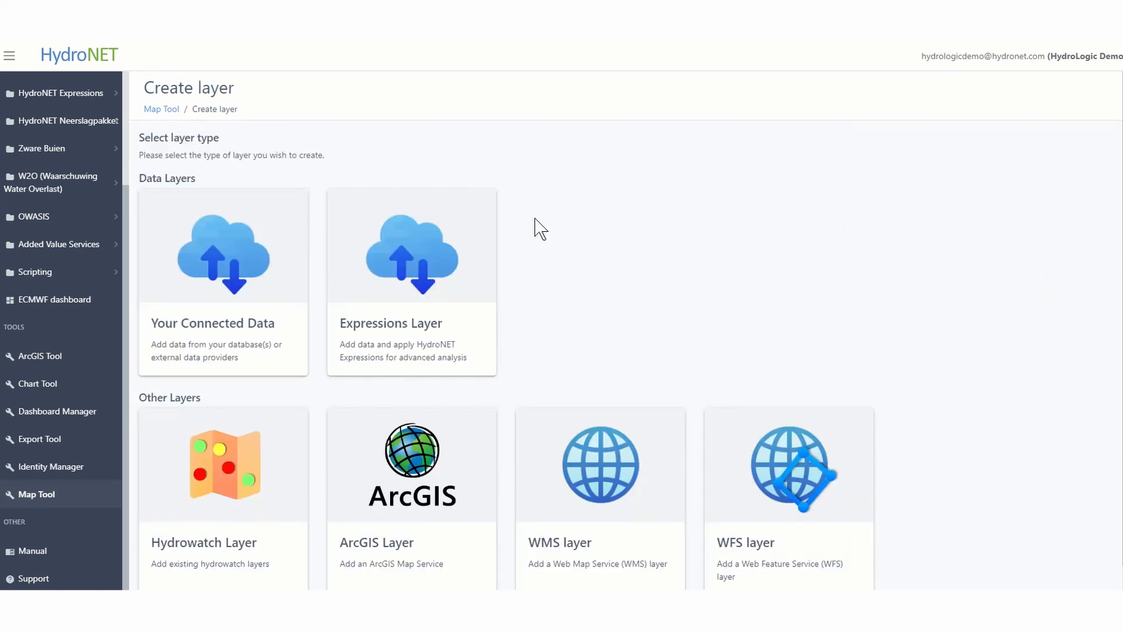
{"action": "left_click", "coordinate": [187, 289]}
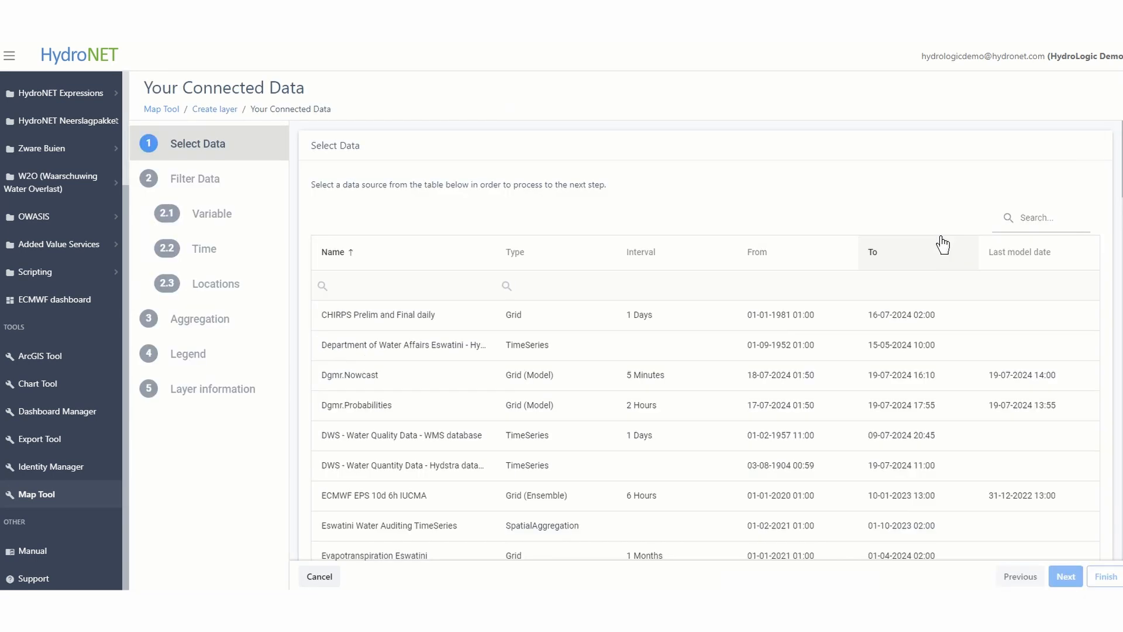
Search the data sources for "saws", select SAWS ECMWF Ensemble 10-day forecast, and choose Total Precipitation as the variable
{"action": "left_click", "coordinate": [1057, 215]}
{"action": "type", "text": "sa"}
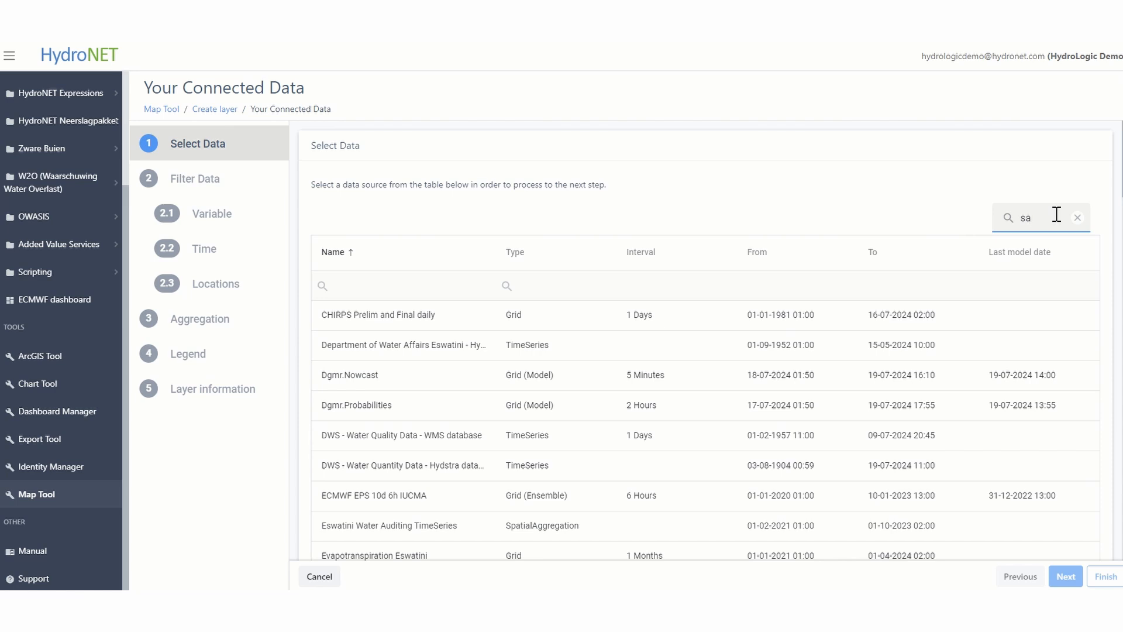
{"action": "type", "text": "ws"}
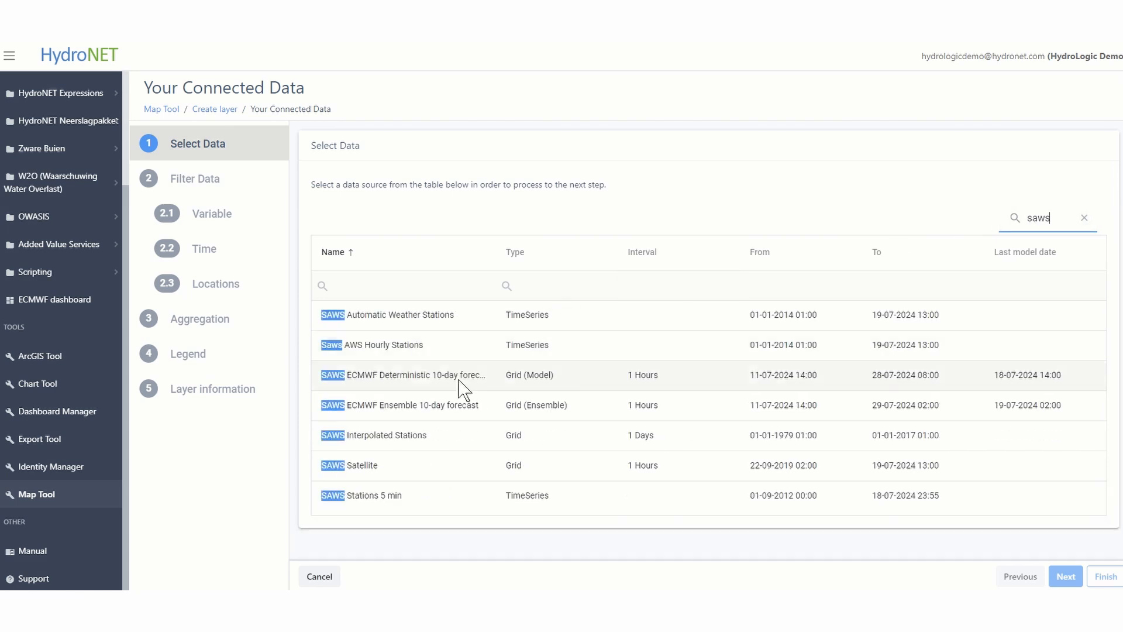
{"action": "left_click", "coordinate": [419, 409]}
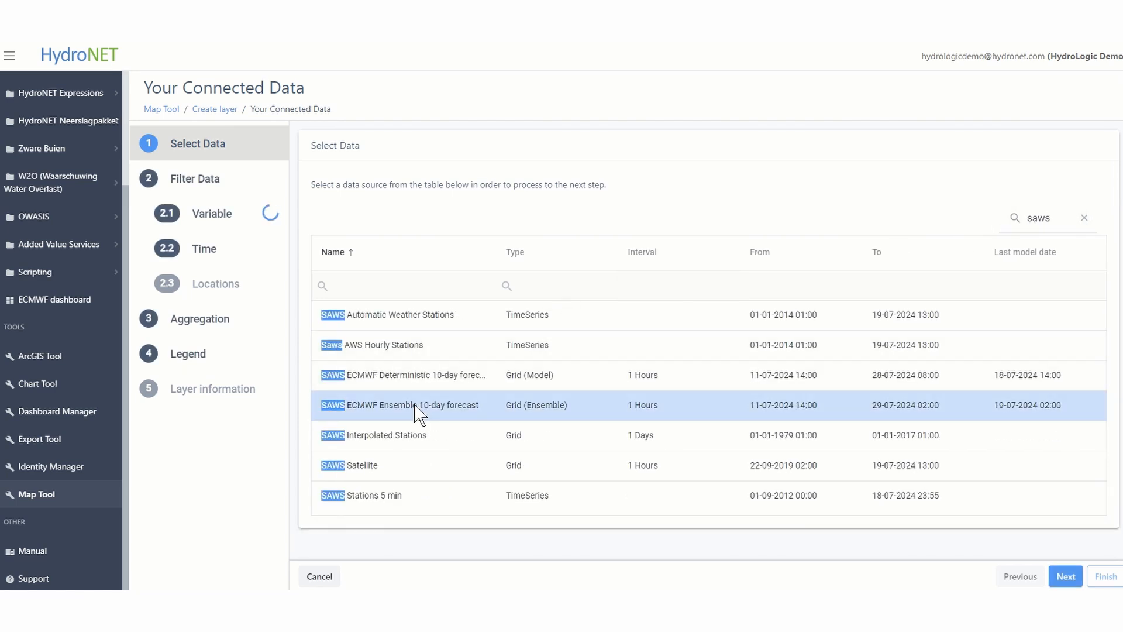
{"action": "left_click", "coordinate": [236, 225]}
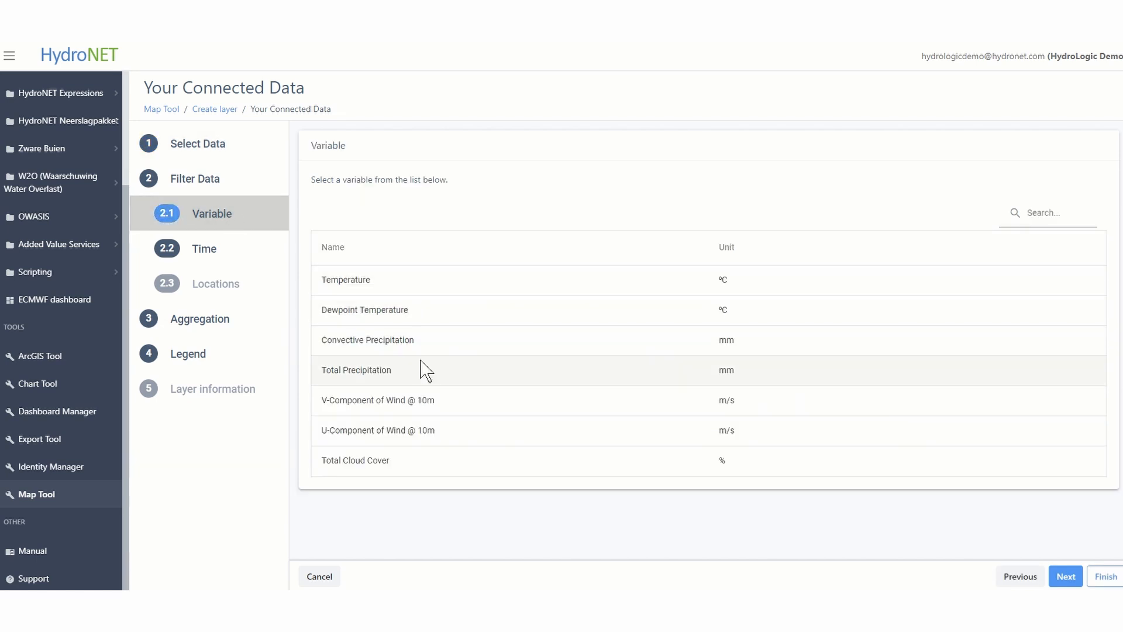
{"action": "left_click", "coordinate": [426, 370]}
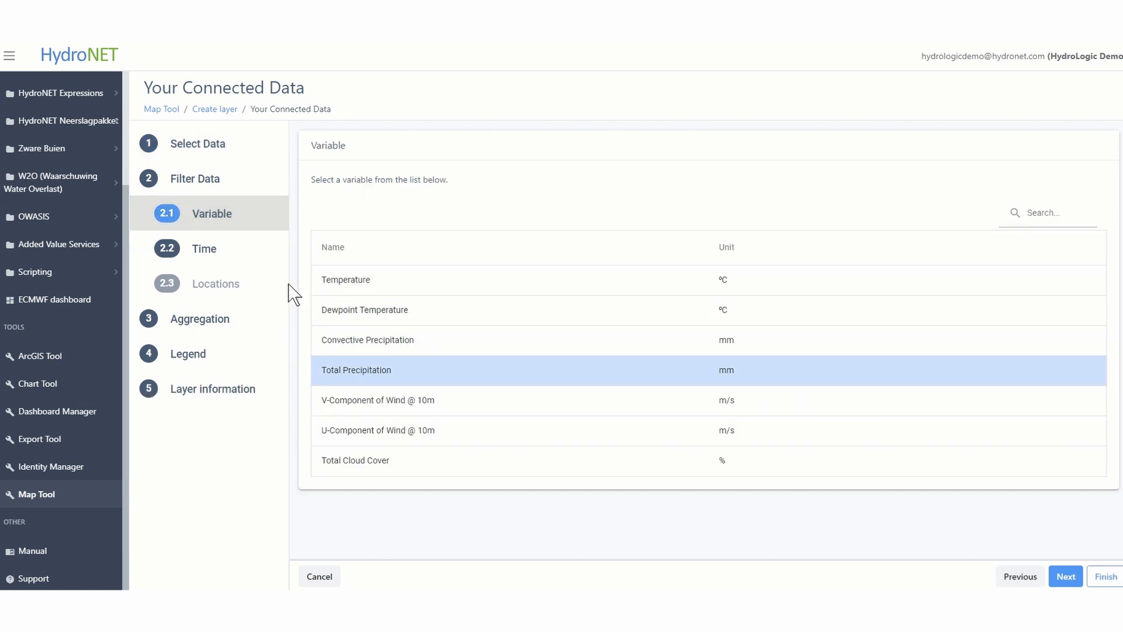
{"action": "left_click", "coordinate": [247, 259]}
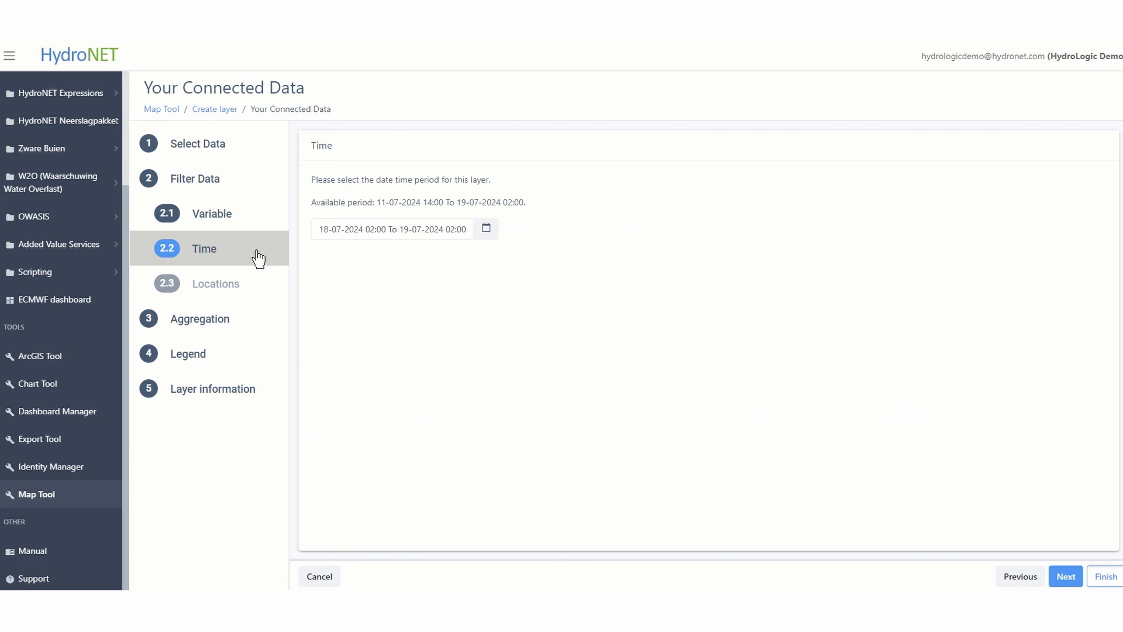
{"action": "left_click", "coordinate": [486, 231]}
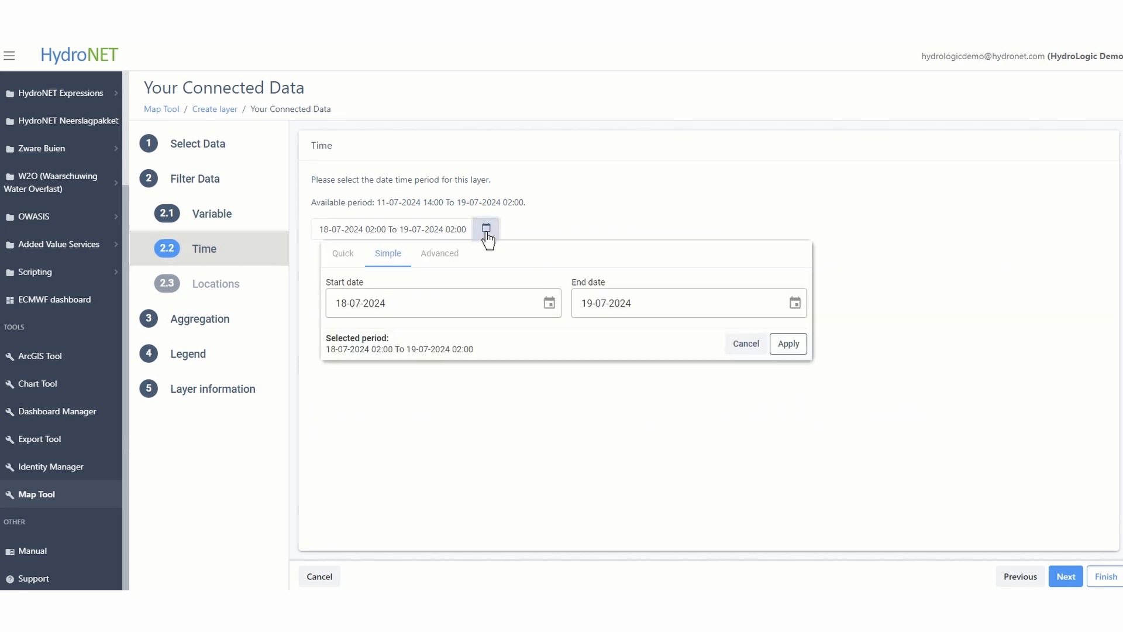
{"action": "left_click", "coordinate": [444, 257]}
{"action": "left_click", "coordinate": [789, 468]}
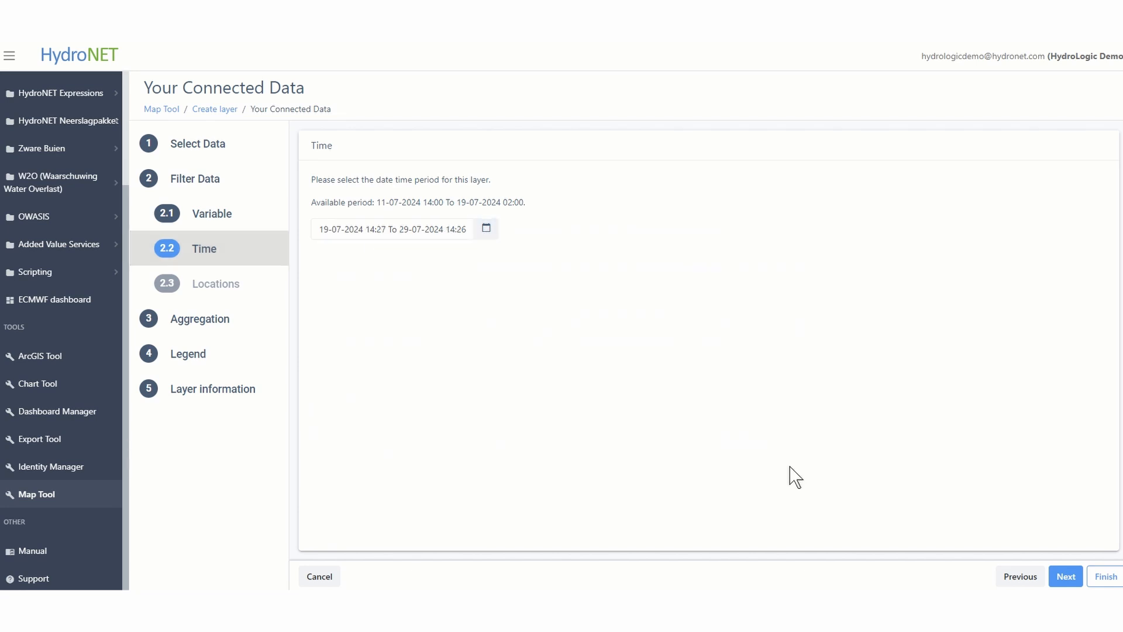
Aggregate the layer's data in space by the VOCMA Quaternary Catchments layer
{"action": "left_click", "coordinate": [216, 320]}
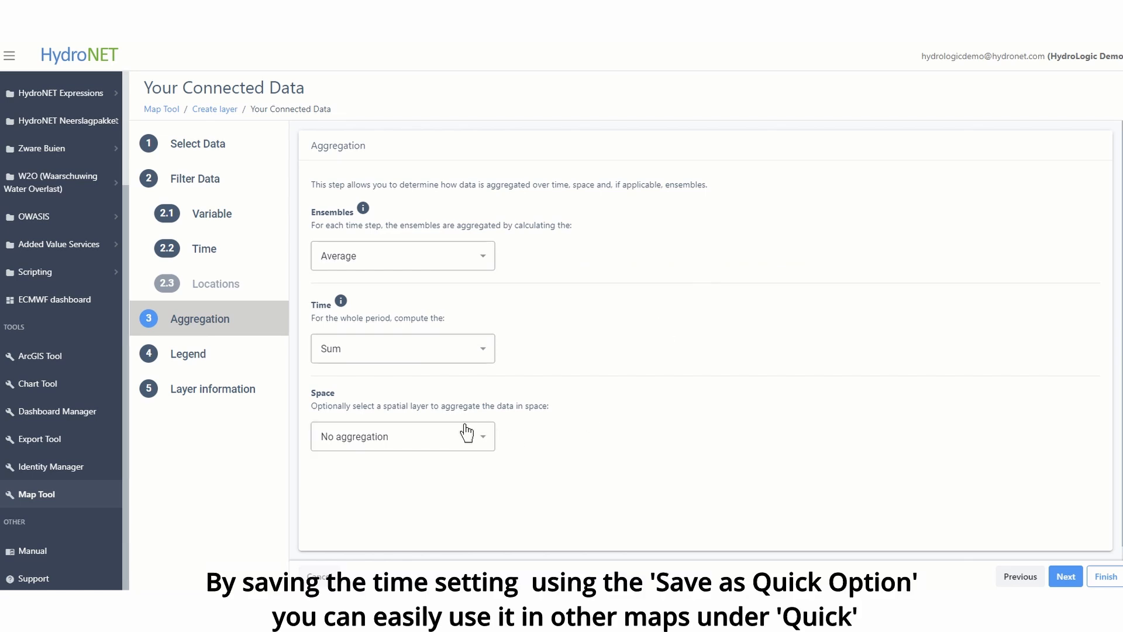
{"action": "left_click", "coordinate": [446, 440]}
{"action": "left_click", "coordinate": [420, 406]}
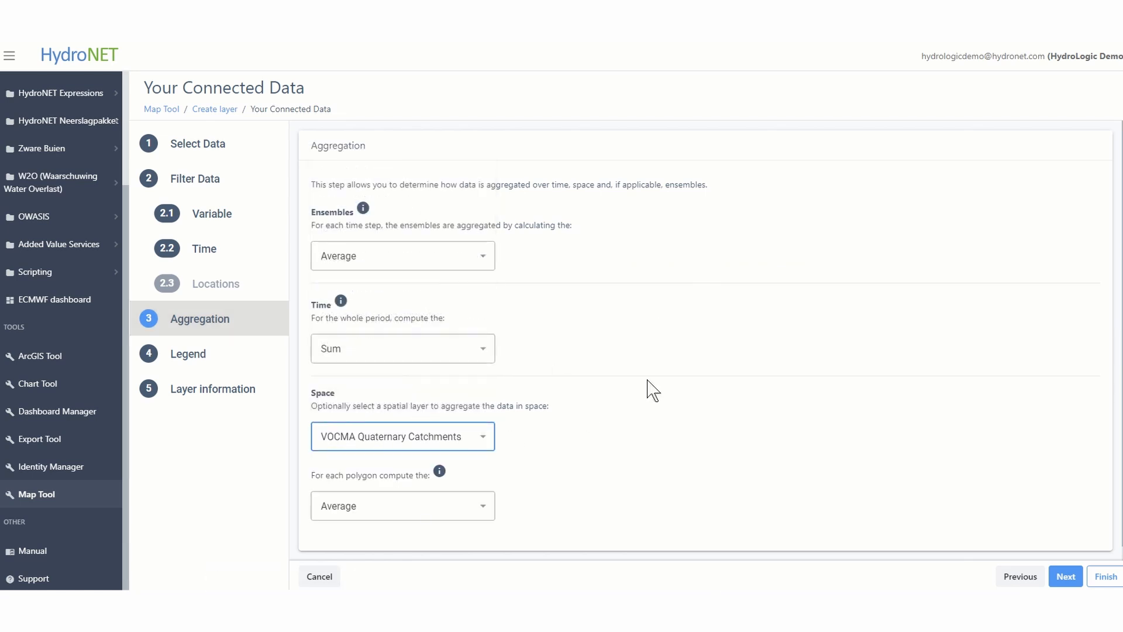
{"action": "scroll", "coordinate": [648, 382], "scroll_direction": "down", "scroll_amount": 1}
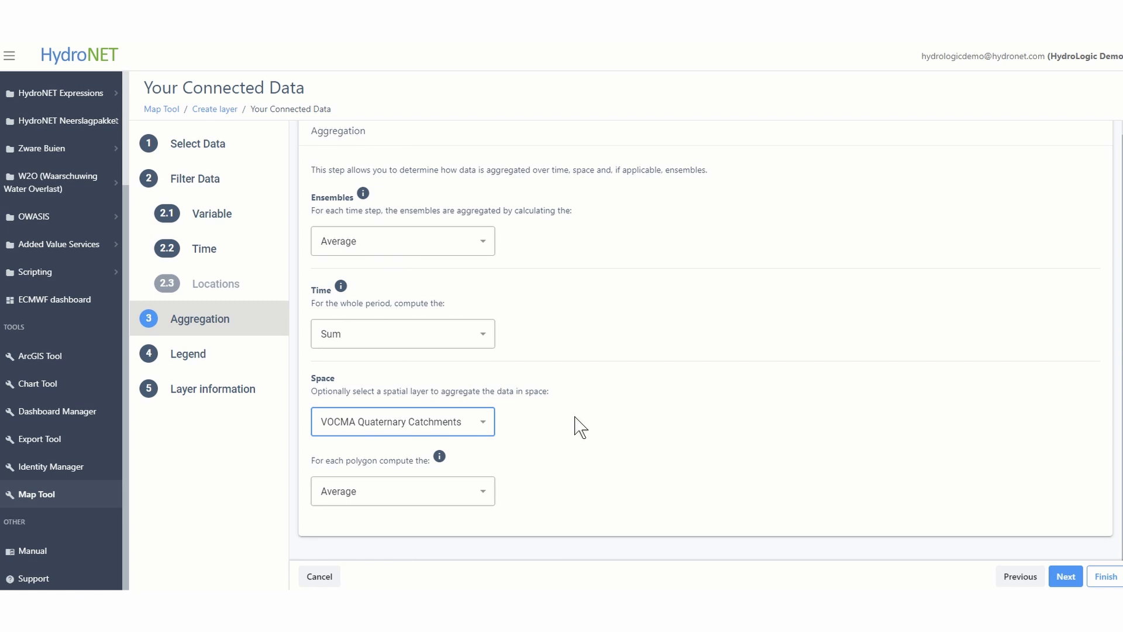
Assign the existing "Rainfall - 10 Day" legend to the ensemble layer
{"action": "left_click", "coordinate": [1062, 585]}
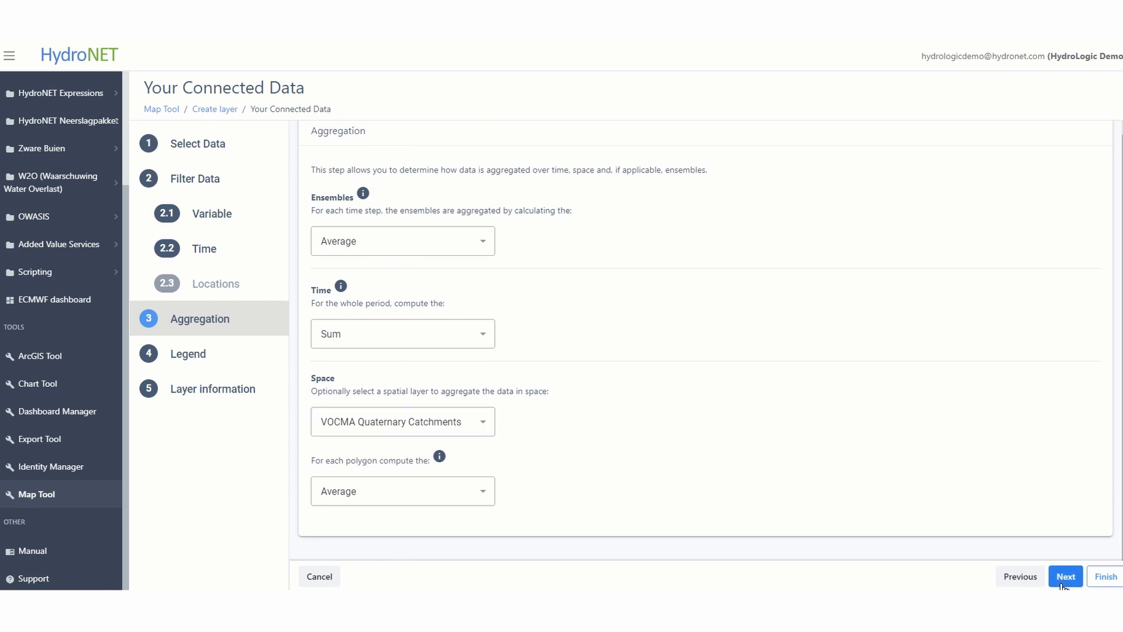
{"action": "left_click", "coordinate": [429, 301]}
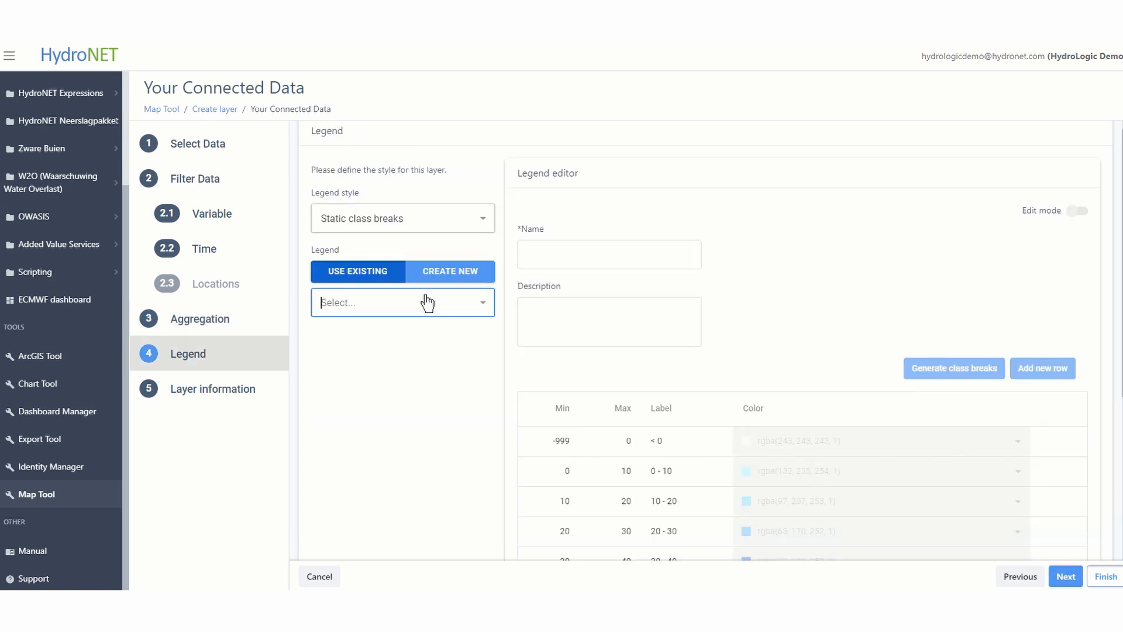
{"action": "scroll", "coordinate": [413, 468], "scroll_direction": "down", "scroll_amount": 5}
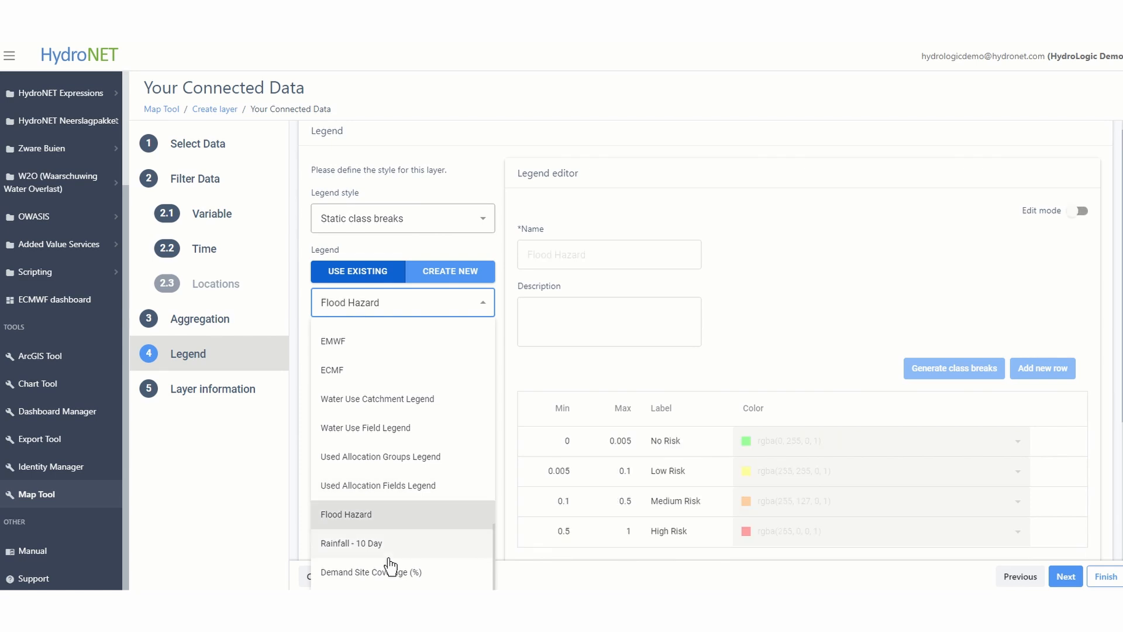
{"action": "left_click", "coordinate": [387, 550]}
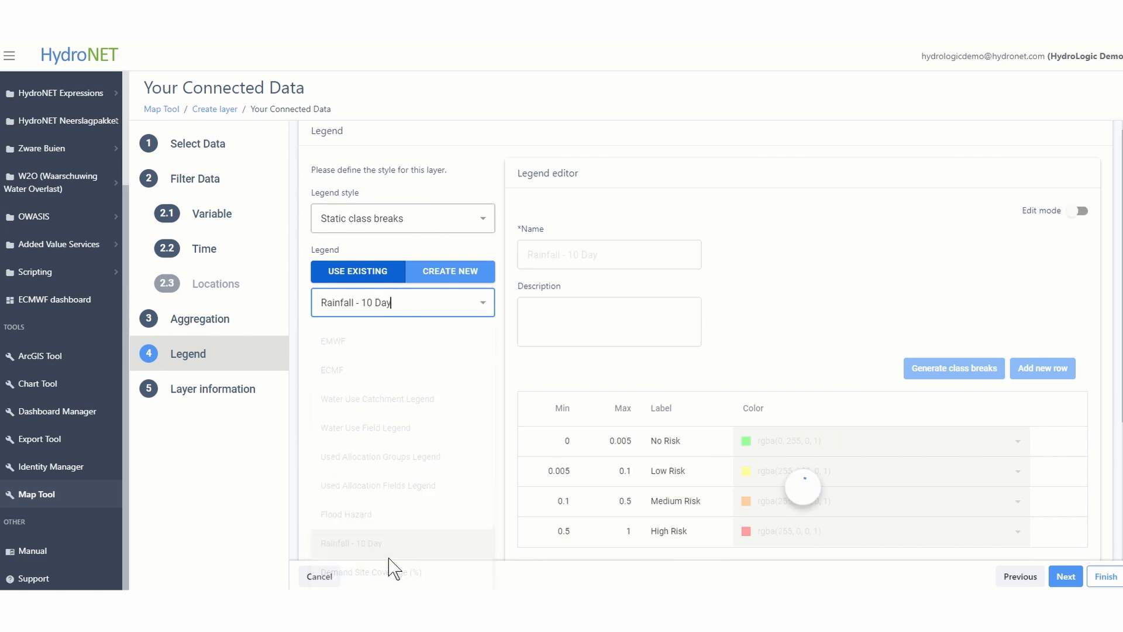
Name the layer "ECMWF - ensemble forecast 10 days" and save it to the map
{"action": "left_click", "coordinate": [241, 391]}
{"action": "left_click", "coordinate": [384, 233]}
{"action": "type", "text": "ECMWF - ensemble forecast 10 day"}
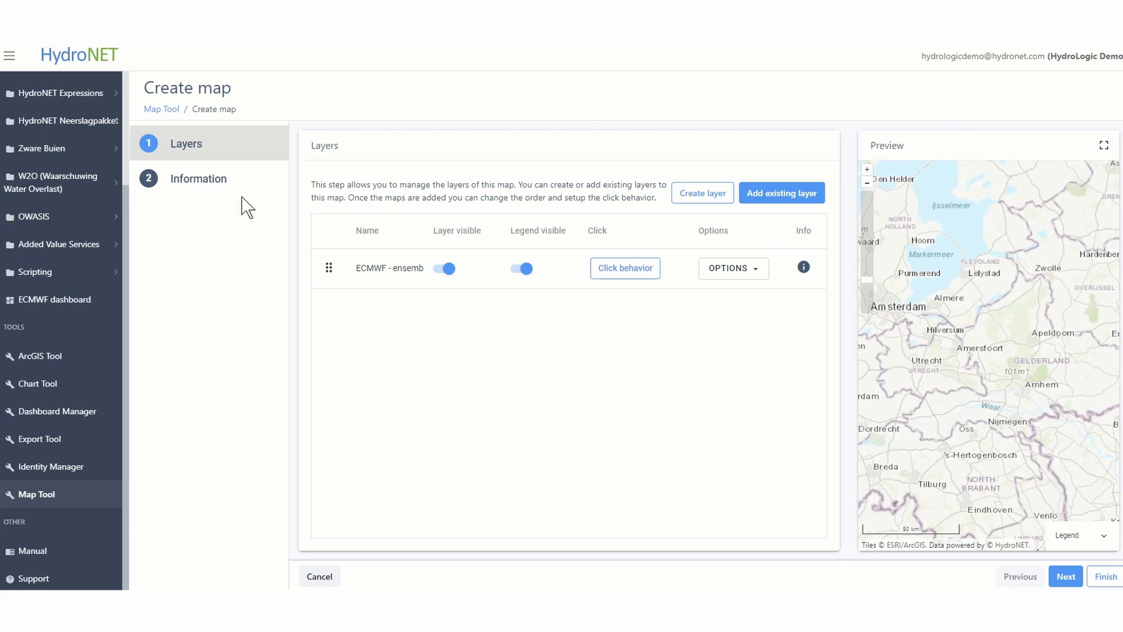
Enter "ECMWF - ensemble forecast 10 days" as the name of the new map
{"action": "left_click", "coordinate": [196, 180]}
{"action": "left_click", "coordinate": [351, 231]}
{"action": "type", "text": "ECMWF - ensemble forecast 10 days"}
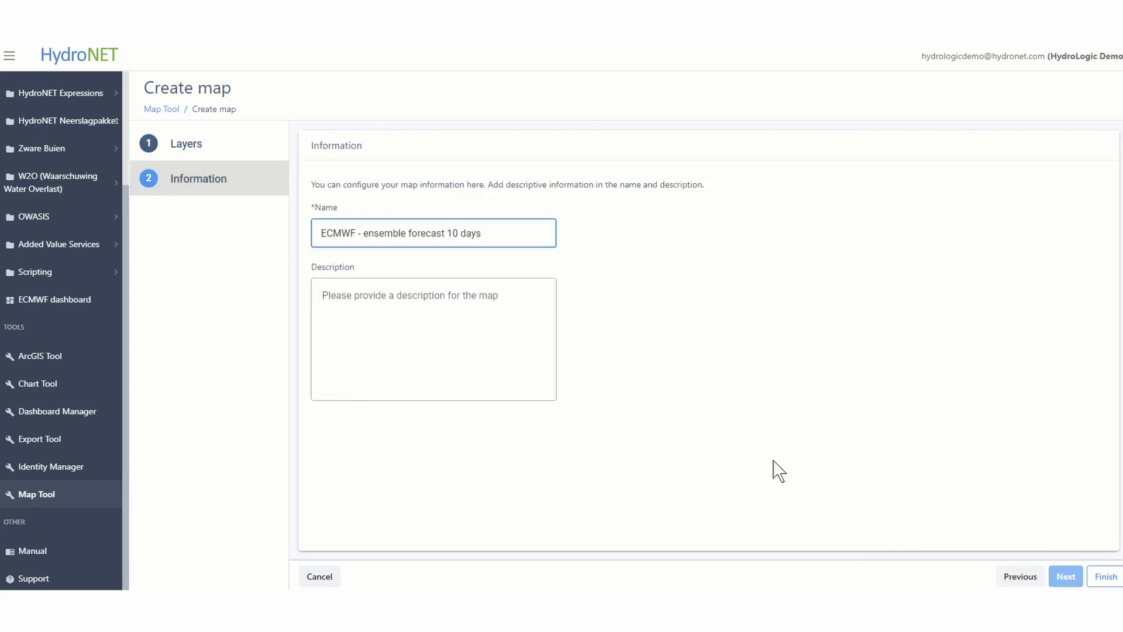
Finish creating the ensemble forecast map and check its entry in the list of maps
{"action": "left_click", "coordinate": [1106, 576]}
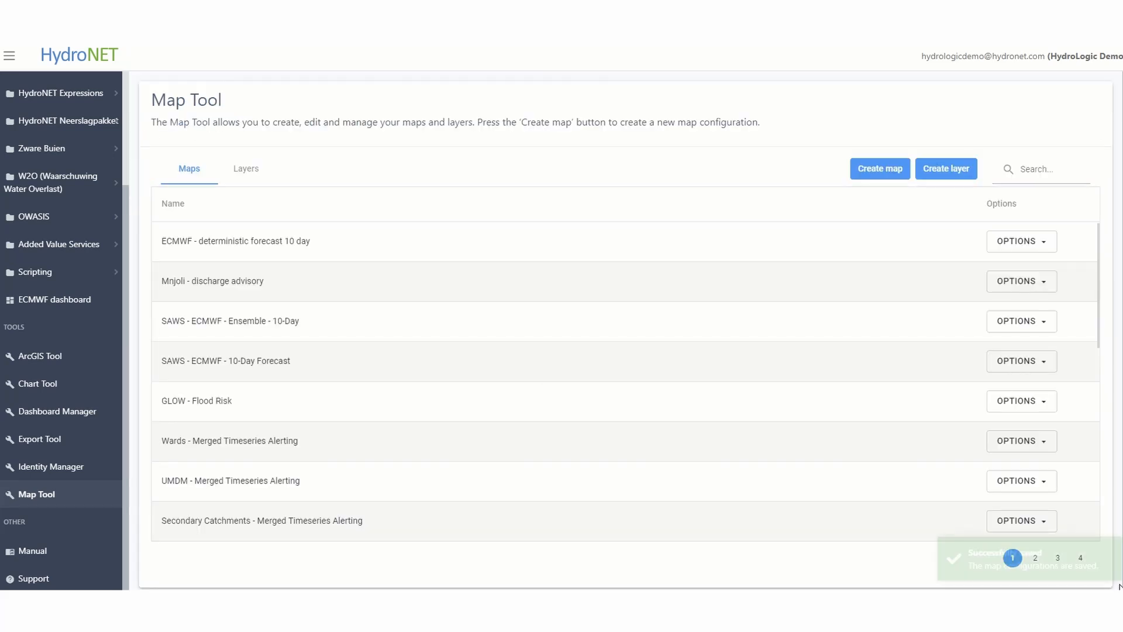
{"action": "left_click_drag", "start_coordinate": [1119, 587], "coordinate": [401, 250]}
{"action": "left_click", "coordinate": [341, 270]}
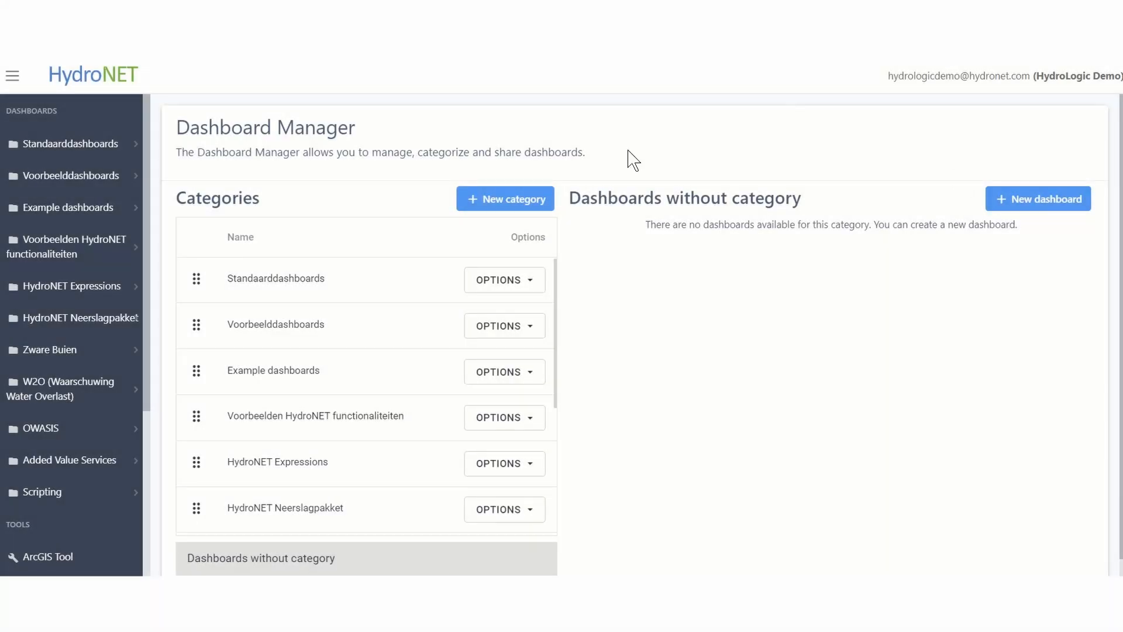
Create a new dashboard named "ECMWF" without a category in the Dashboard Manager
{"action": "scroll", "coordinate": [65, 270], "scroll_direction": "down", "scroll_amount": 4}
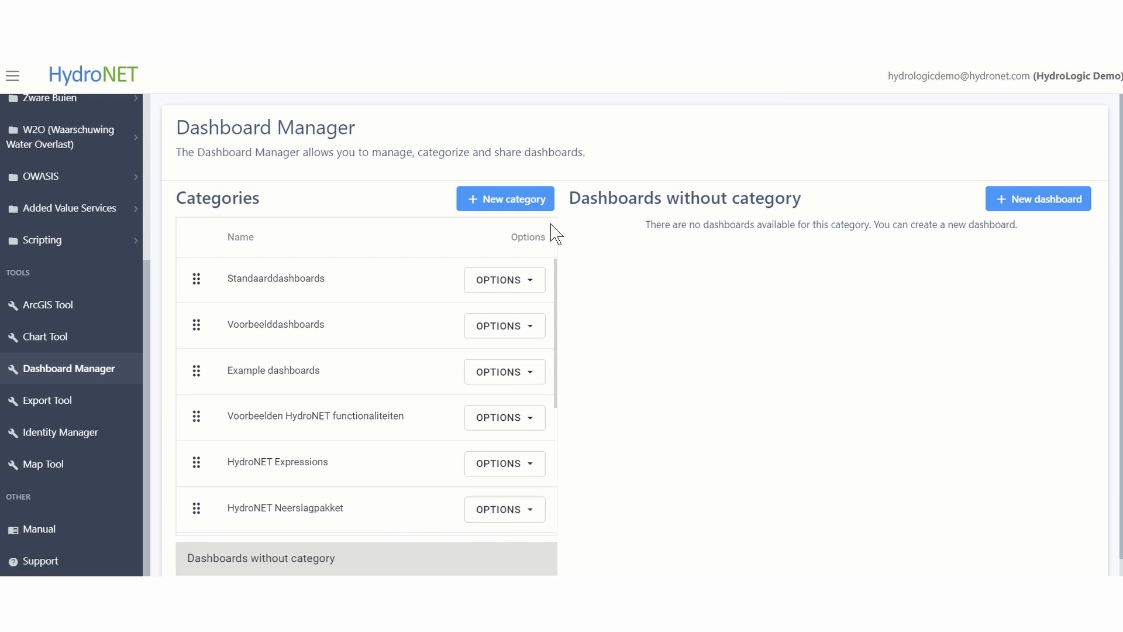
{"action": "scroll", "coordinate": [689, 288], "scroll_direction": "down", "scroll_amount": 1}
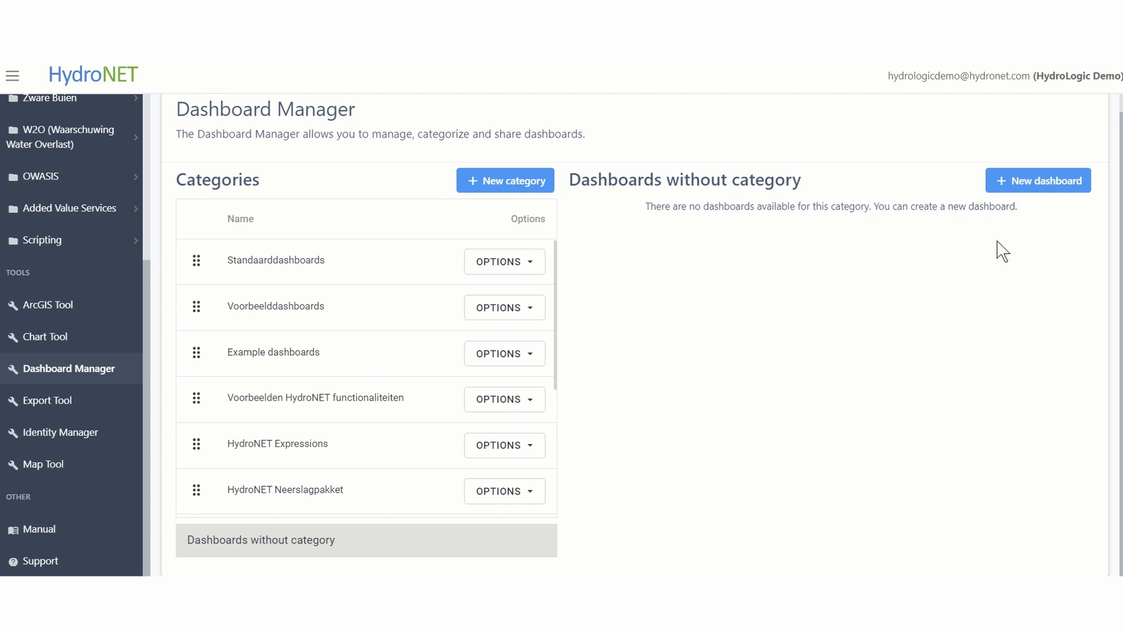
{"action": "left_click", "coordinate": [1015, 189]}
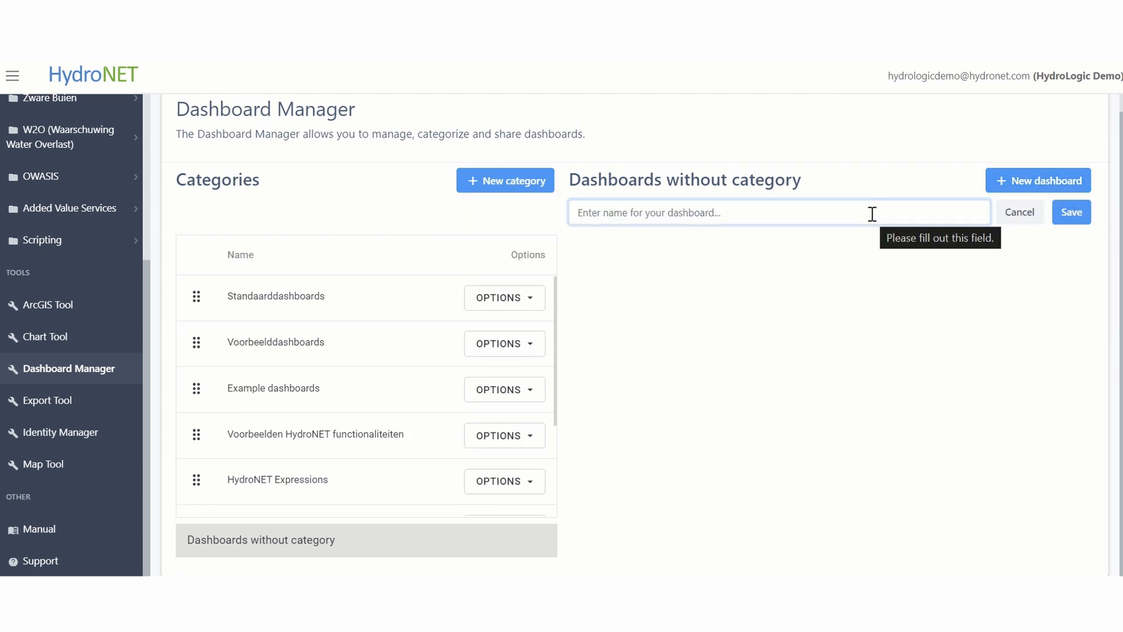
{"action": "type", "text": "ECMWF"}
{"action": "left_click", "coordinate": [1073, 220]}
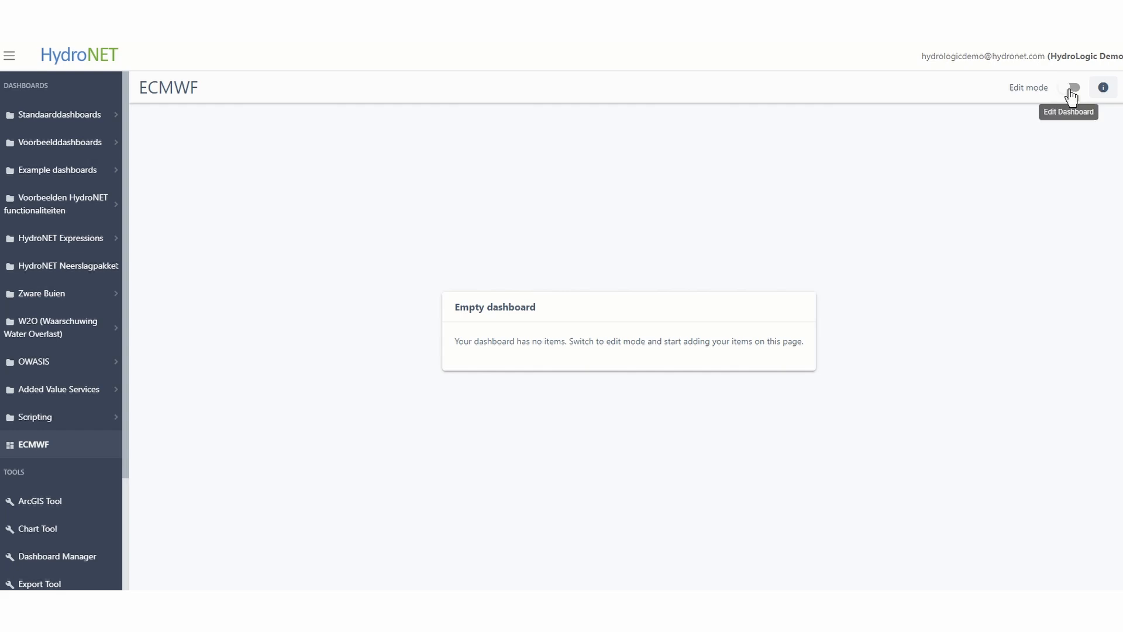
Switch the ECMWF dashboard to edit mode, enable its date time picker and save the dashboard settings
{"action": "left_click", "coordinate": [1072, 89]}
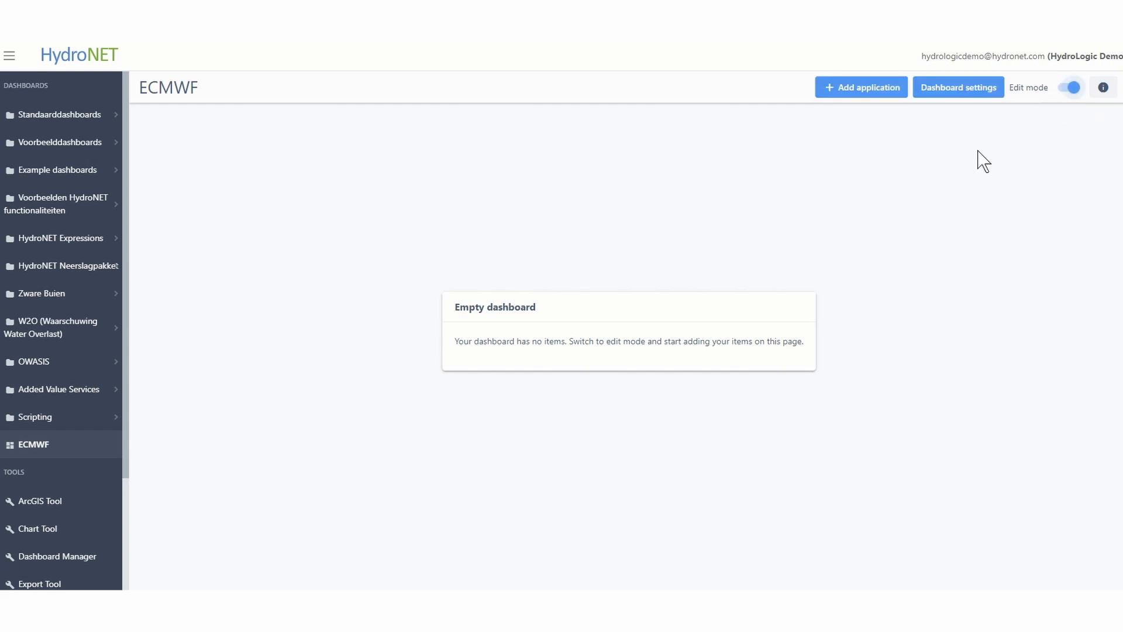
{"action": "left_click", "coordinate": [960, 93]}
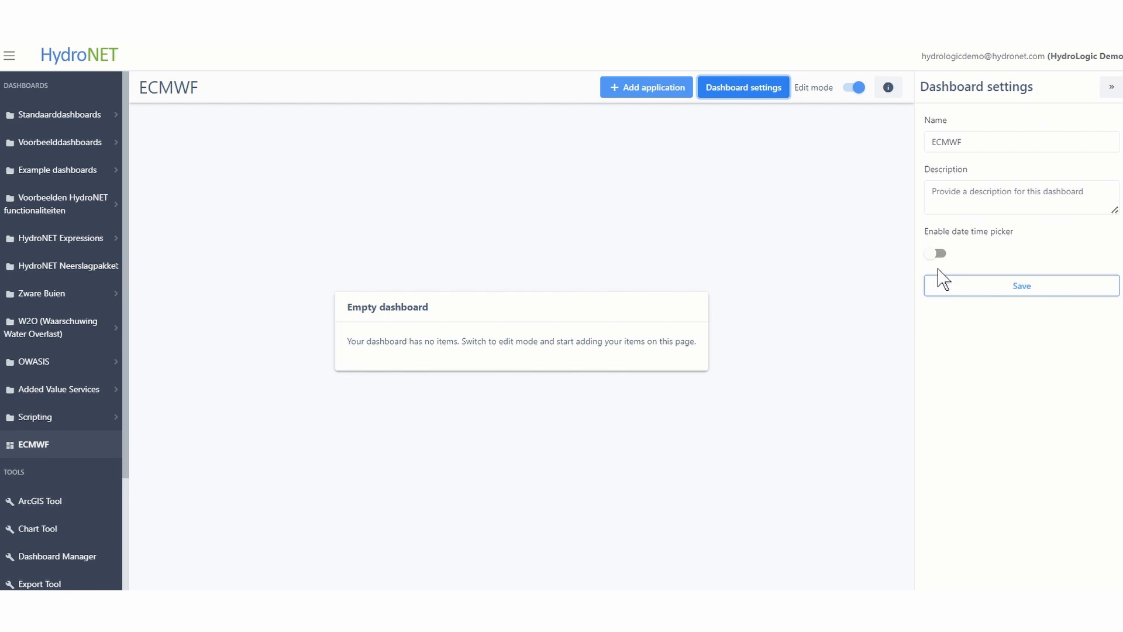
{"action": "left_click", "coordinate": [937, 253]}
{"action": "left_click", "coordinate": [1022, 294]}
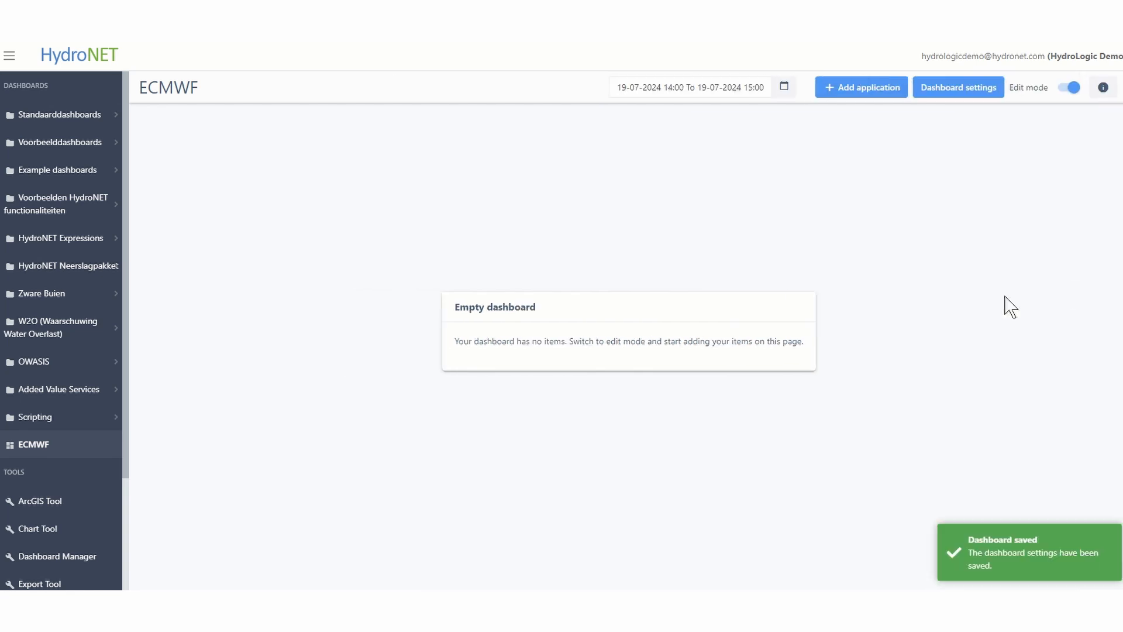
Add a Timeline View showing the "ECMWF - deterministic forecast 10 day" layer to the dashboard and enlarge it
{"action": "left_click", "coordinate": [875, 91]}
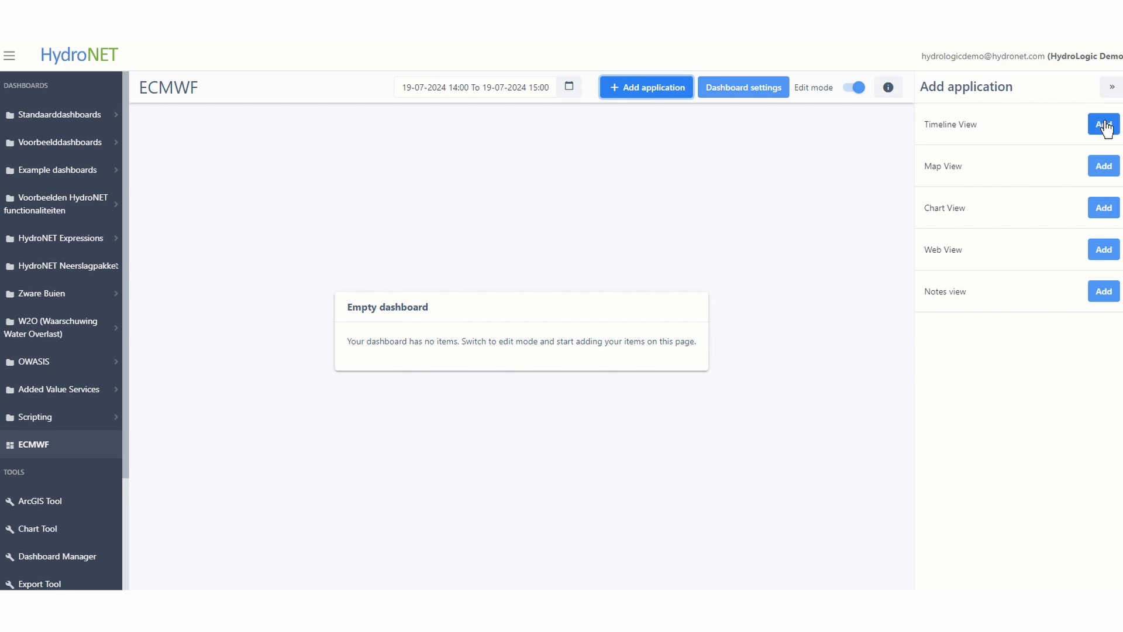
{"action": "left_click", "coordinate": [1105, 124]}
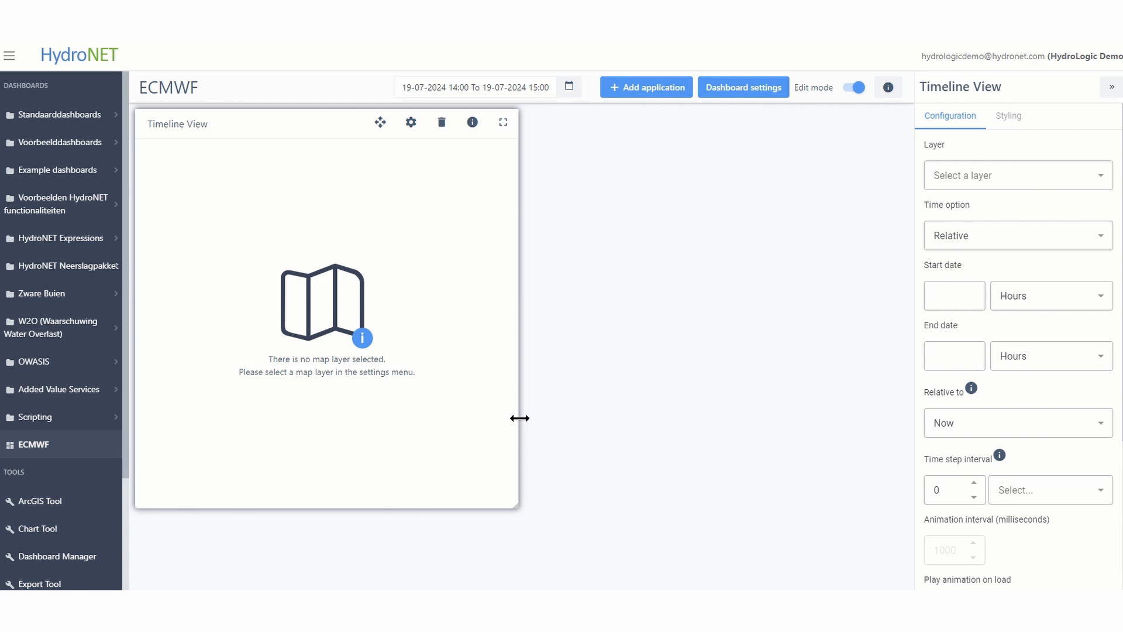
{"action": "left_click", "coordinate": [1007, 189]}
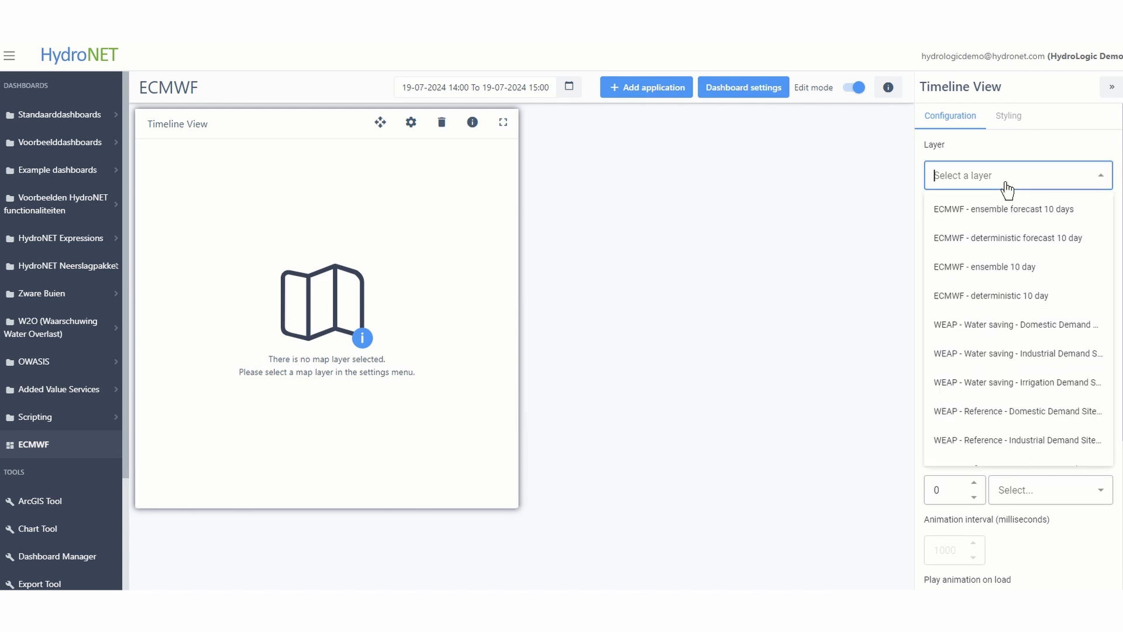
{"action": "left_click", "coordinate": [1033, 247]}
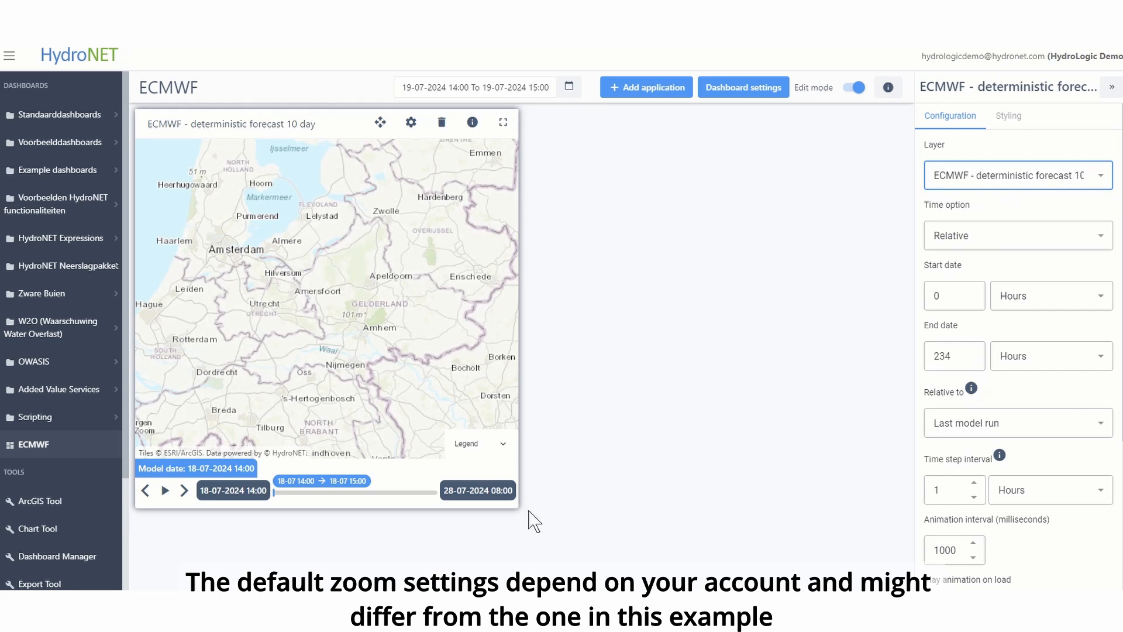
{"action": "left_click_drag", "start_coordinate": [514, 504], "coordinate": [542, 561]}
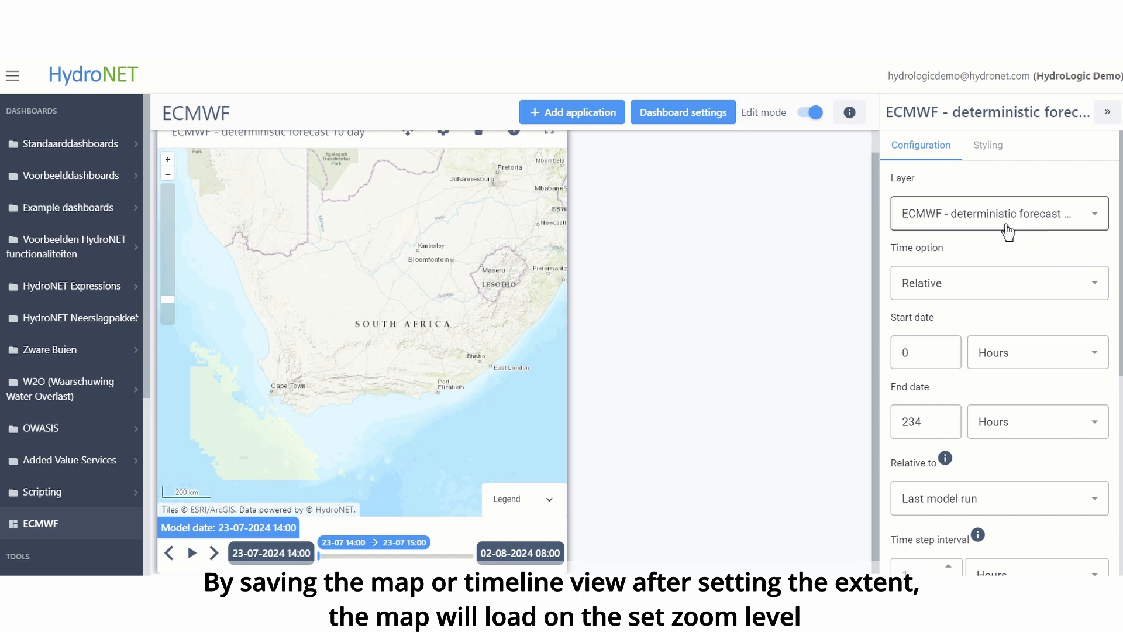
Set the timeline view's time step interval to 6 hours, keeping the relative time option
{"action": "scroll", "coordinate": [1021, 220], "scroll_direction": "down", "scroll_amount": 2}
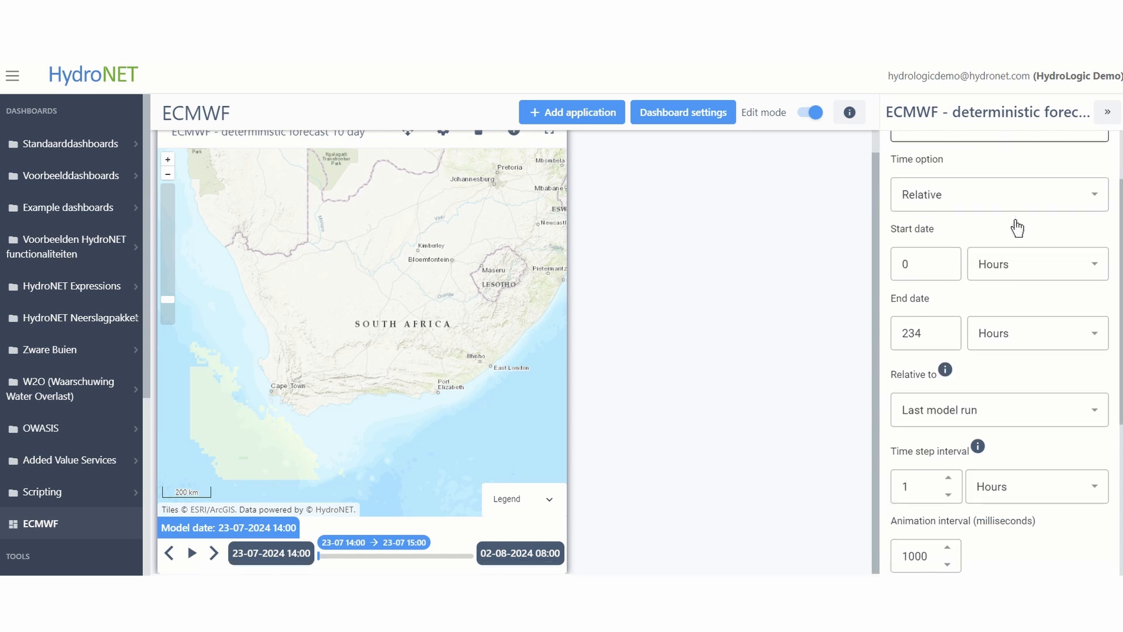
{"action": "left_click", "coordinate": [1027, 209]}
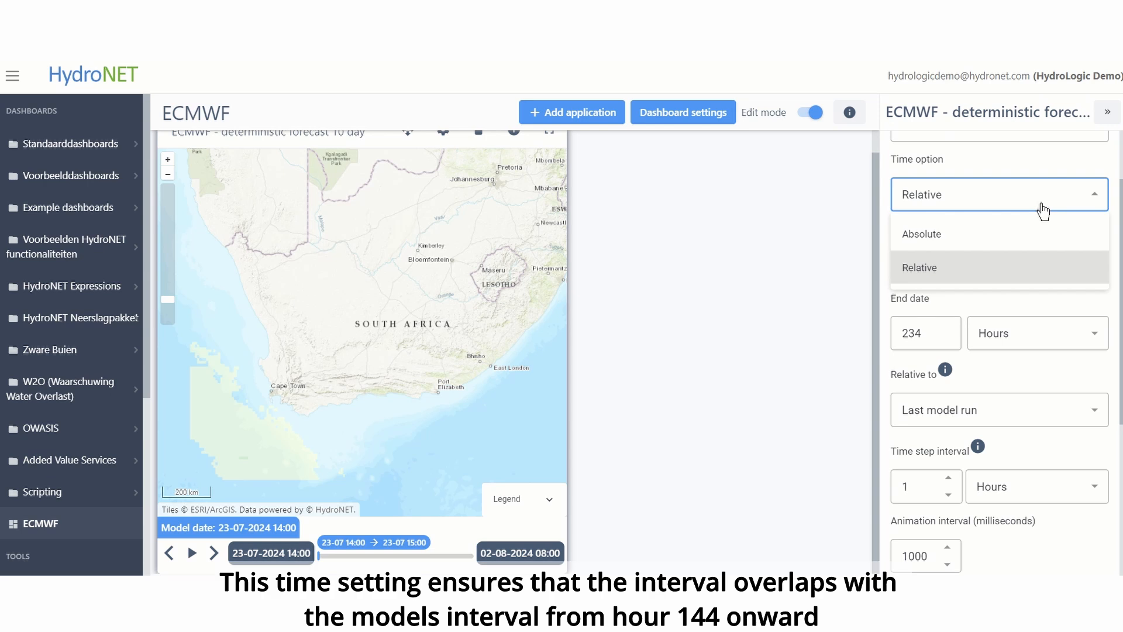
{"action": "scroll", "coordinate": [1028, 302], "scroll_direction": "down", "scroll_amount": 4}
{"action": "left_click", "coordinate": [920, 316]}
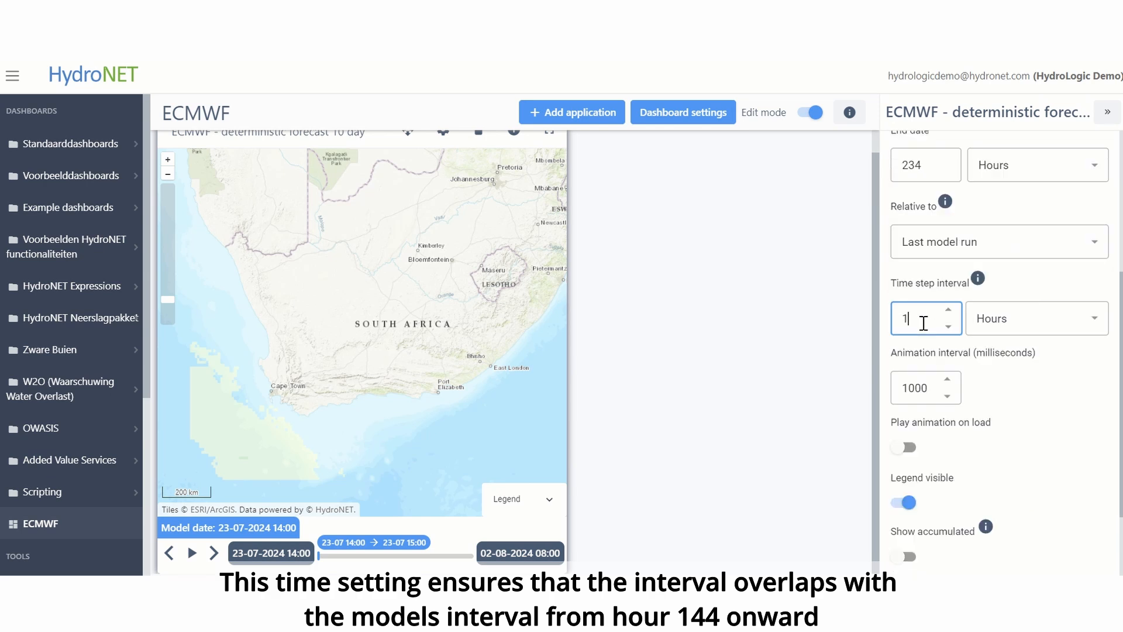
{"action": "key", "text": "BackSpace"}
{"action": "type", "text": "6"}
{"action": "scroll", "coordinate": [1073, 396], "scroll_direction": "down", "scroll_amount": 2}
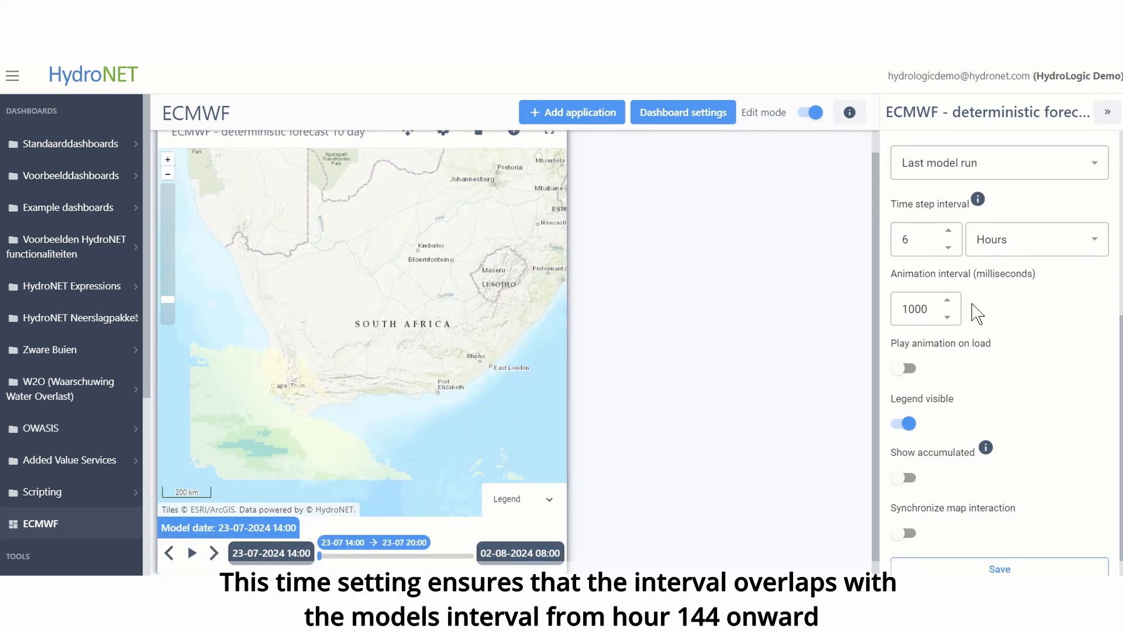
Enable play animation on load and show accumulated for the timeline view, and save its settings
{"action": "left_click", "coordinate": [938, 307]}
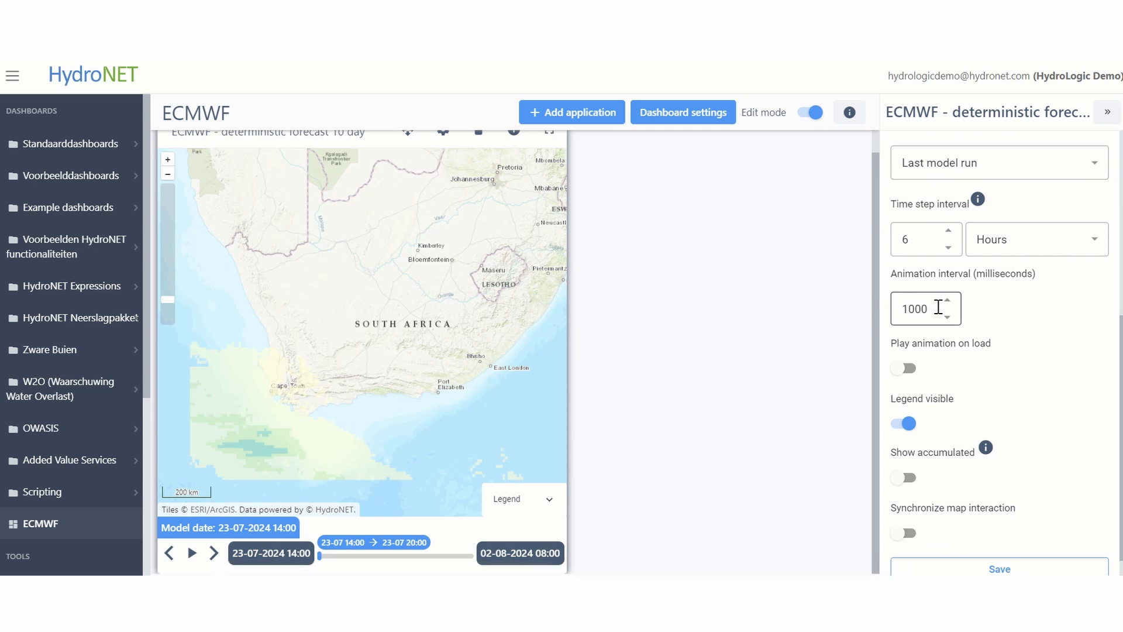
{"action": "scroll", "coordinate": [1027, 369], "scroll_direction": "down", "scroll_amount": 1}
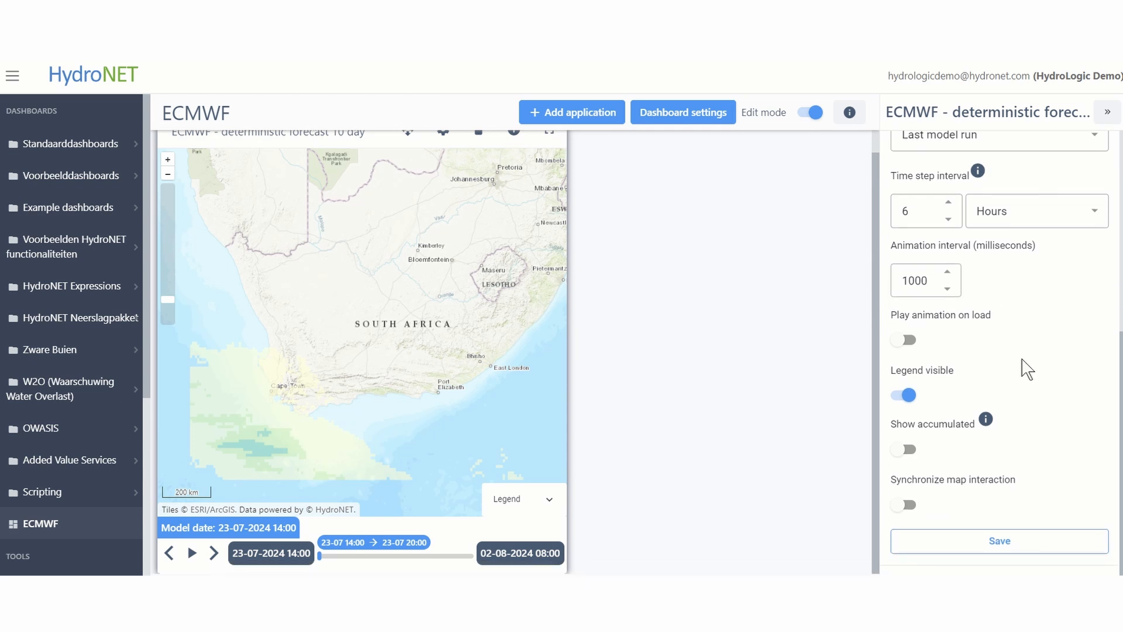
{"action": "left_click", "coordinate": [910, 340]}
{"action": "left_click", "coordinate": [916, 451]}
{"action": "left_click", "coordinate": [990, 548]}
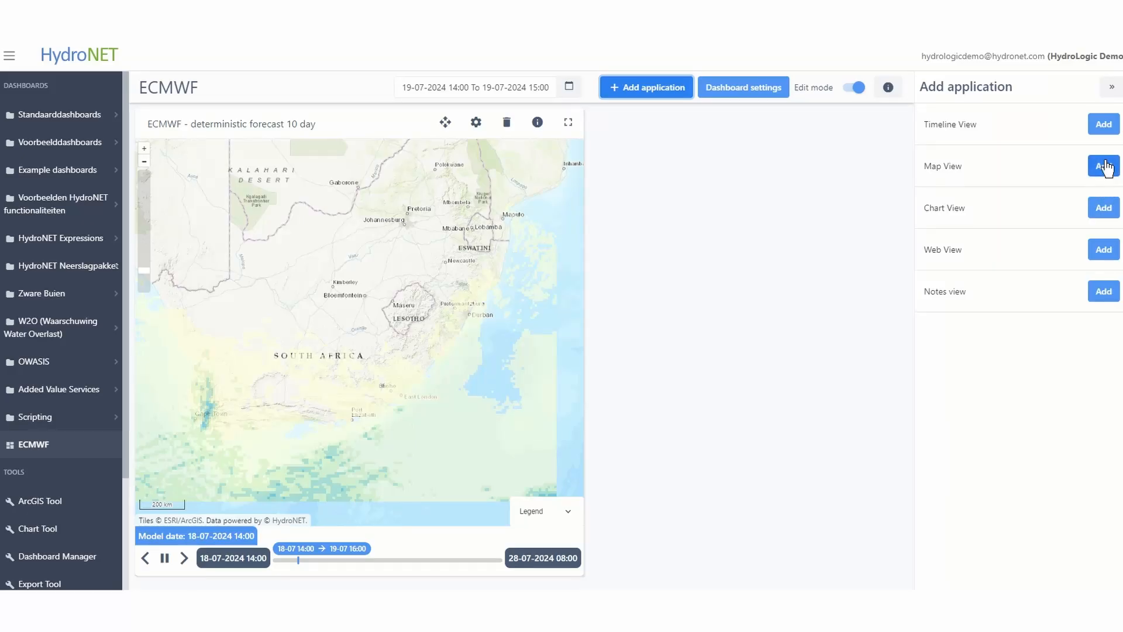
Add a Map View of "ECMWF - ensemble forecast 10 days" that uses the dashboard date time, and save it
{"action": "left_click", "coordinate": [1105, 165]}
{"action": "left_click", "coordinate": [995, 182]}
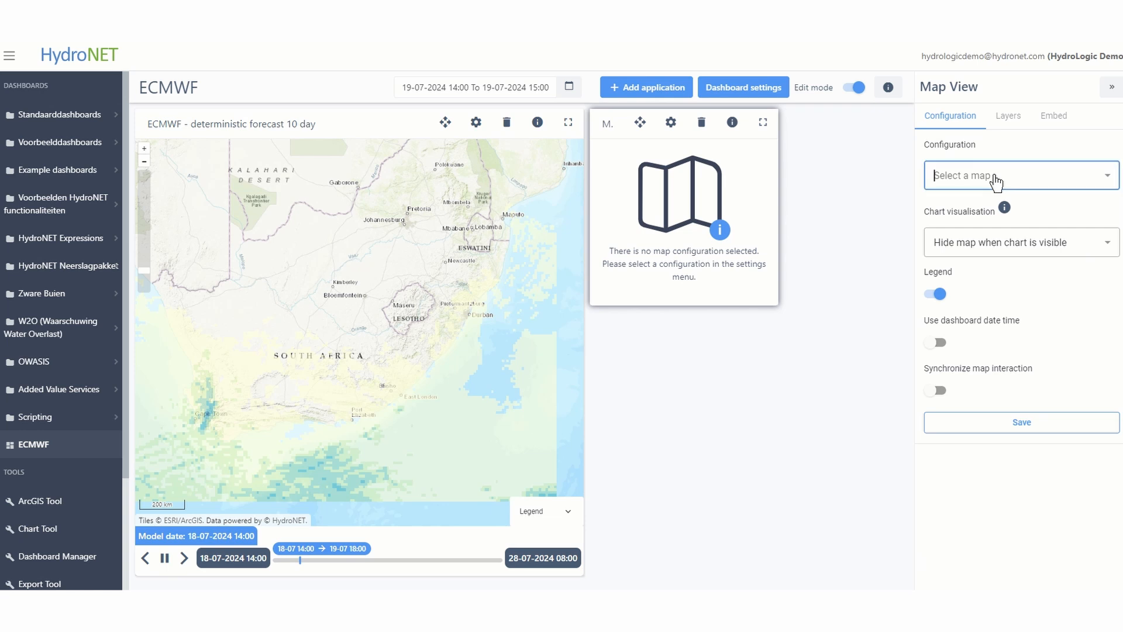
{"action": "left_click", "coordinate": [1027, 212]}
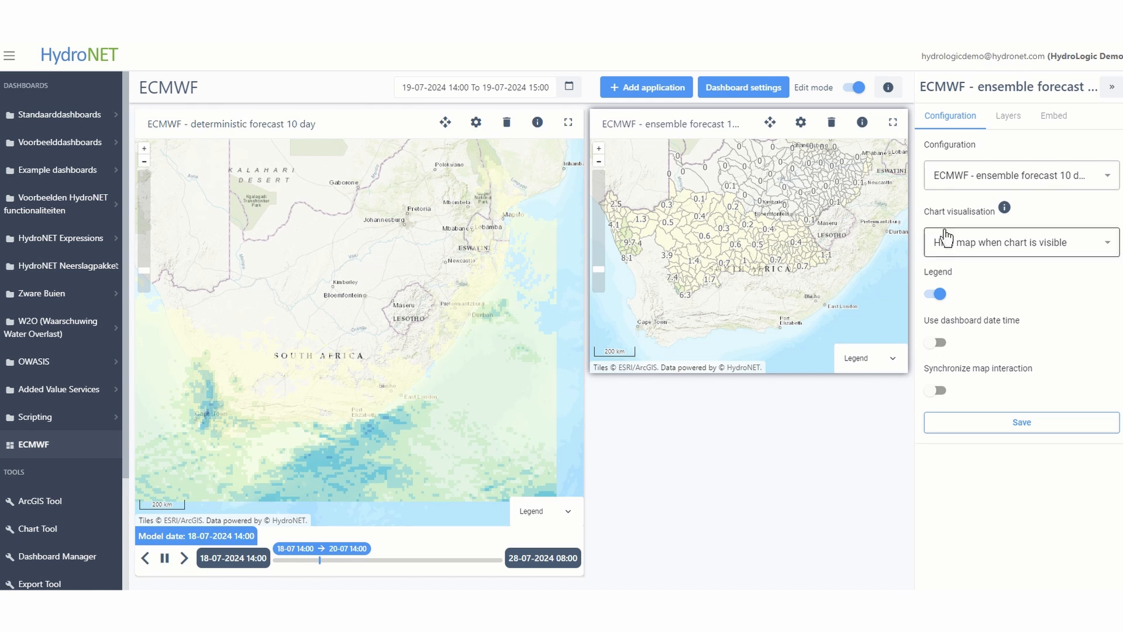
{"action": "left_click", "coordinate": [940, 344]}
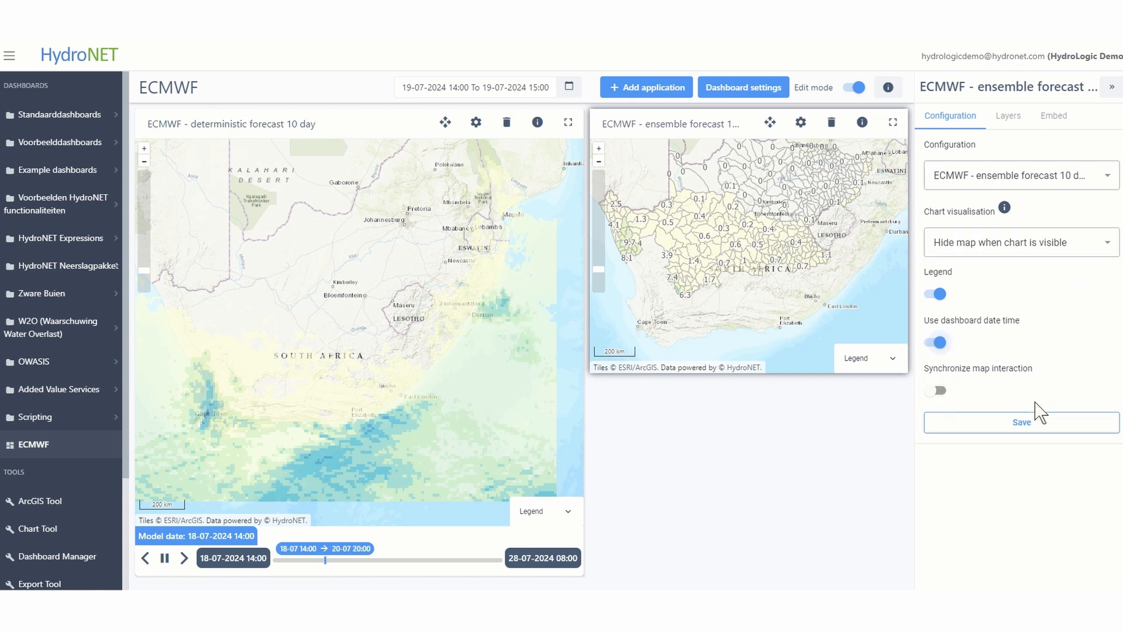
{"action": "left_click", "coordinate": [1027, 438]}
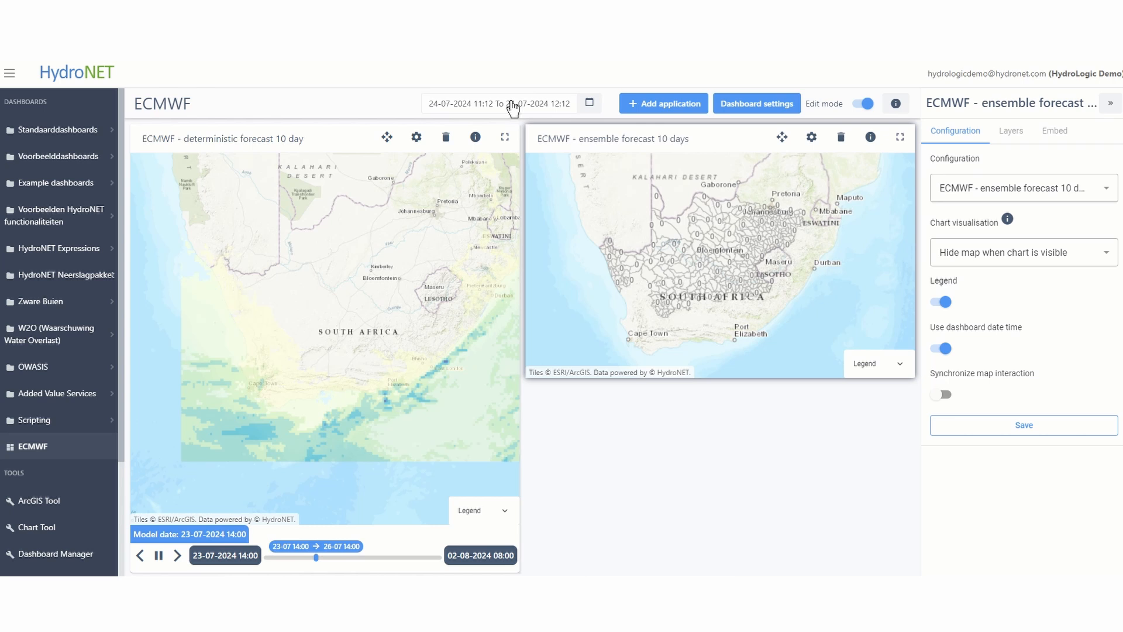
Set the dashboard period from -1 hours to 10 days relative to now, apply it, and save the ensemble map view
{"action": "left_click", "coordinate": [590, 104]}
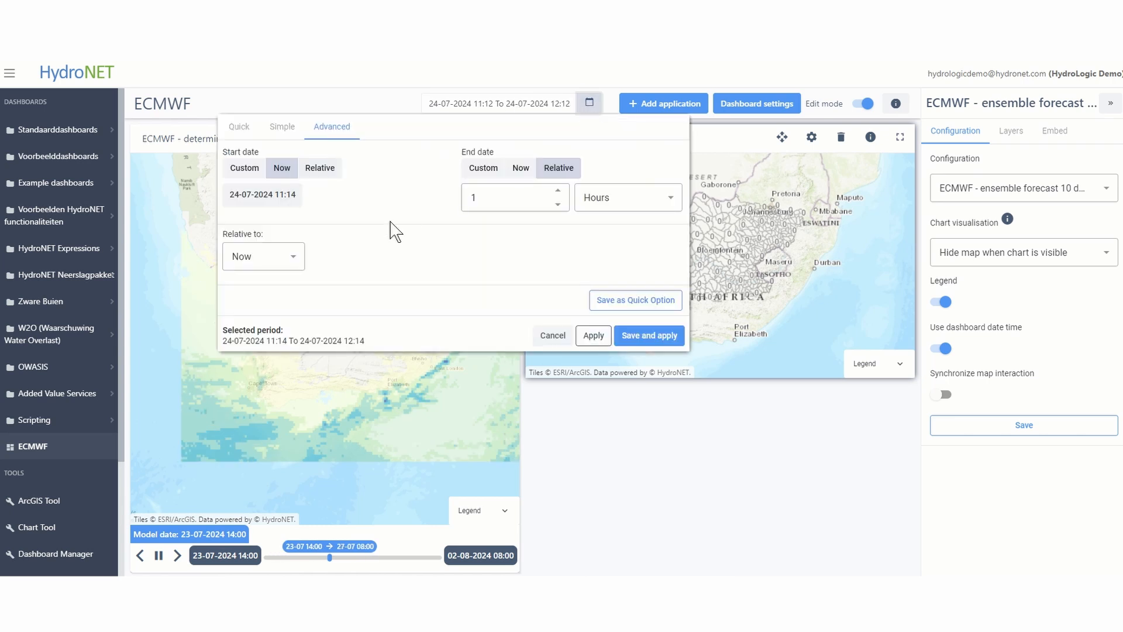
{"action": "left_click", "coordinate": [328, 173]}
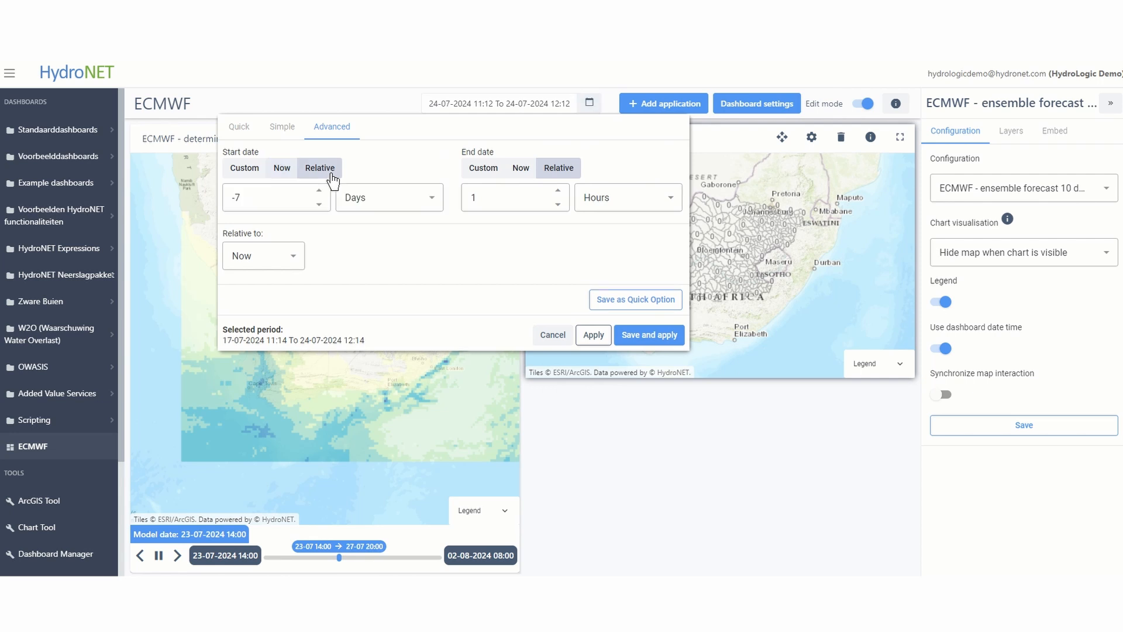
{"action": "left_click", "coordinate": [287, 201]}
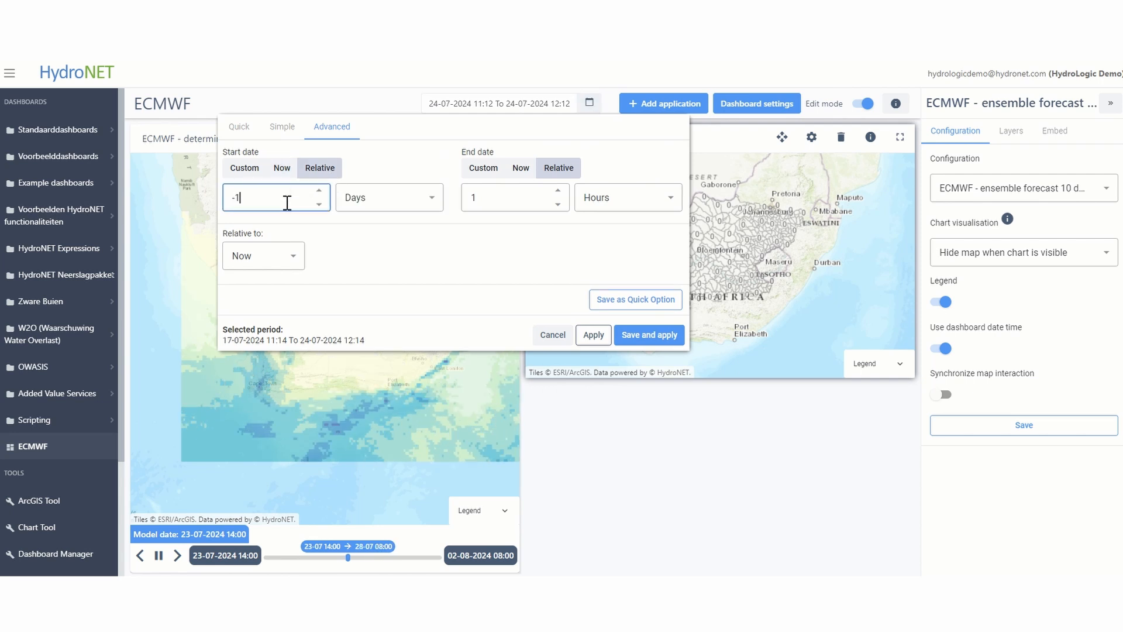
{"action": "type", "text": "1"}
{"action": "left_click", "coordinate": [389, 197]}
{"action": "left_click", "coordinate": [355, 256]}
{"action": "left_click", "coordinate": [500, 191]}
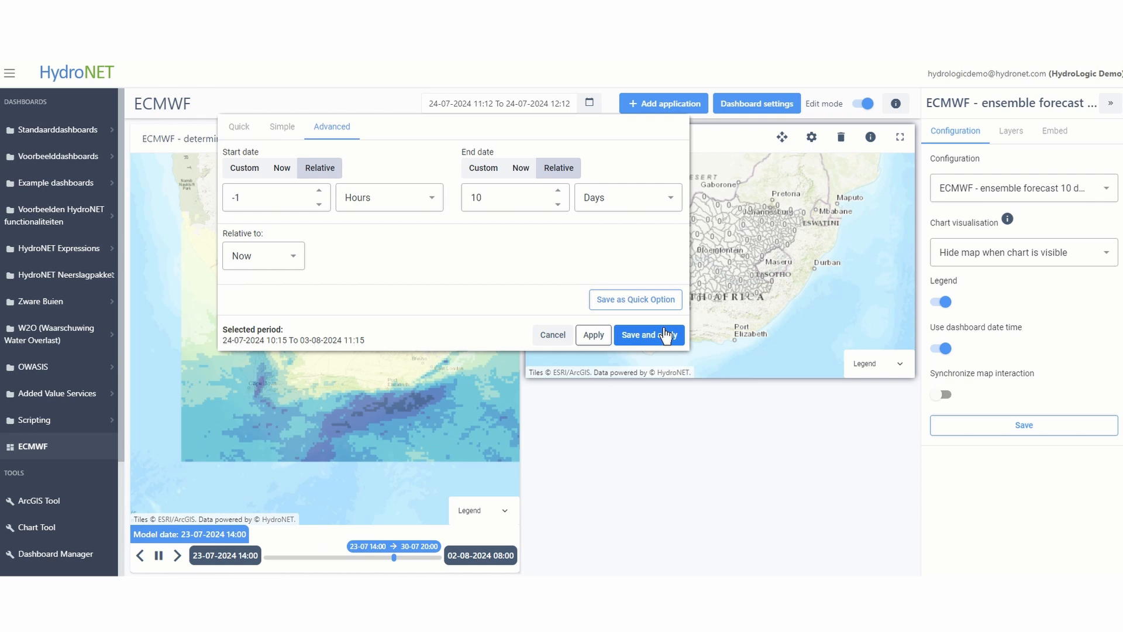
{"action": "left_click", "coordinate": [663, 334]}
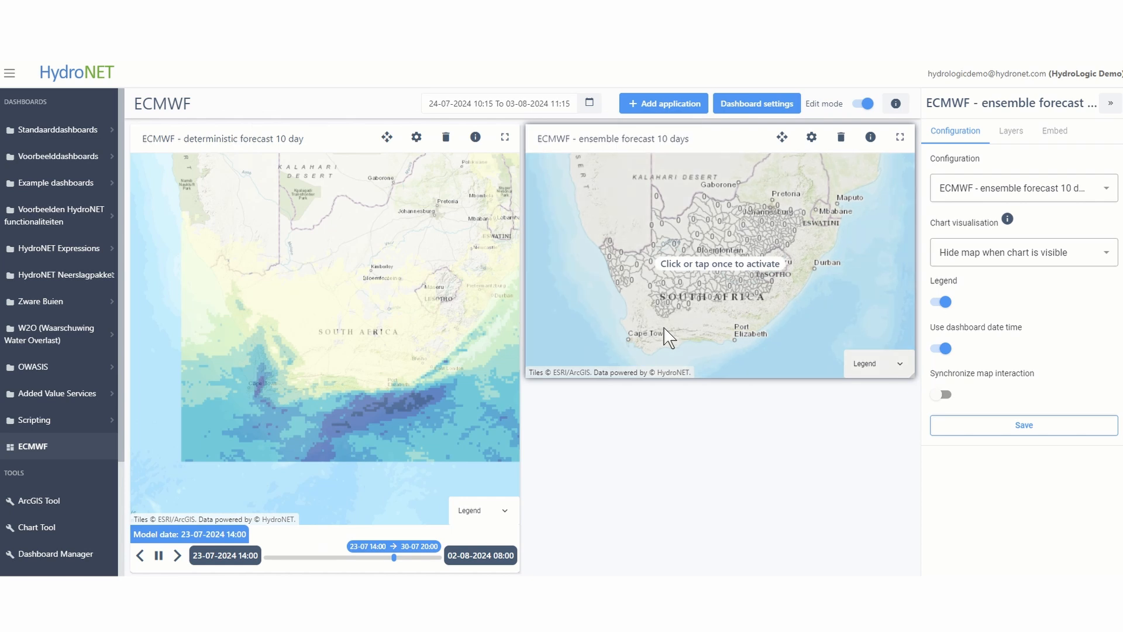
{"action": "left_click", "coordinate": [1037, 425]}
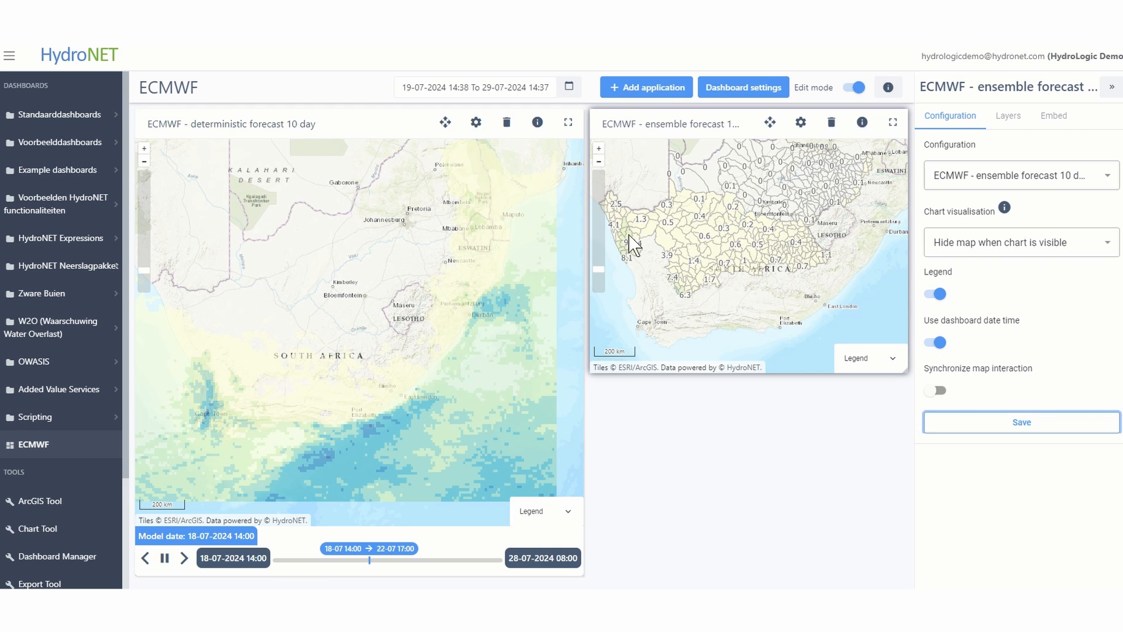
Open the precipitation chart of catchment F30C, save it as new chart "Ensemble forecast - F30C" and add it to the dashboard
{"action": "left_click", "coordinate": [632, 250]}
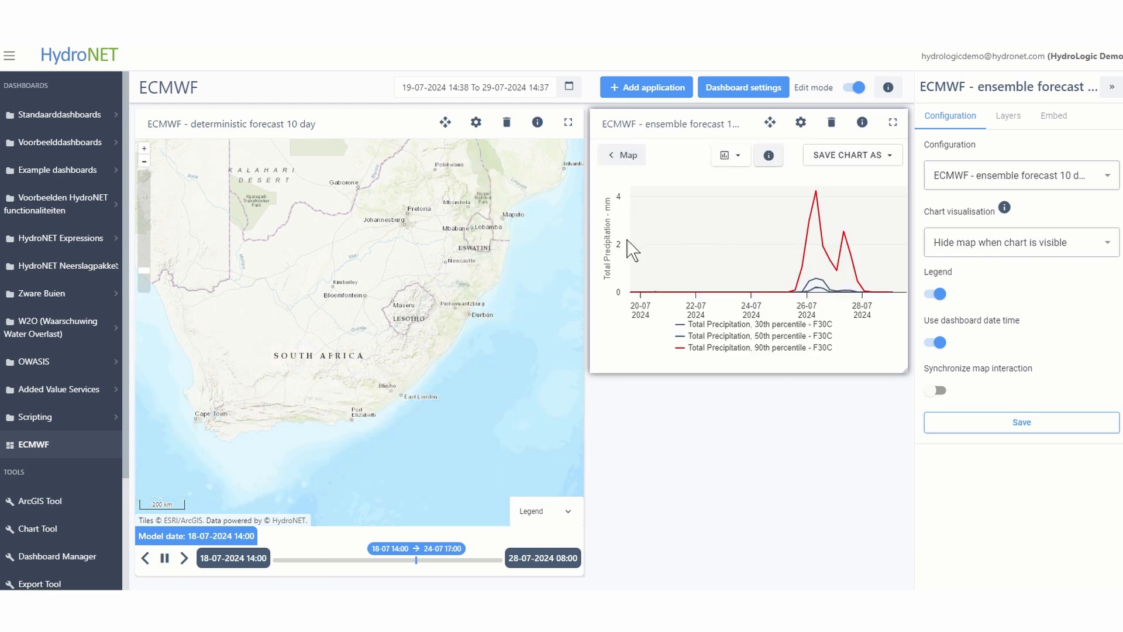
{"action": "mouse_move", "coordinate": [863, 234]}
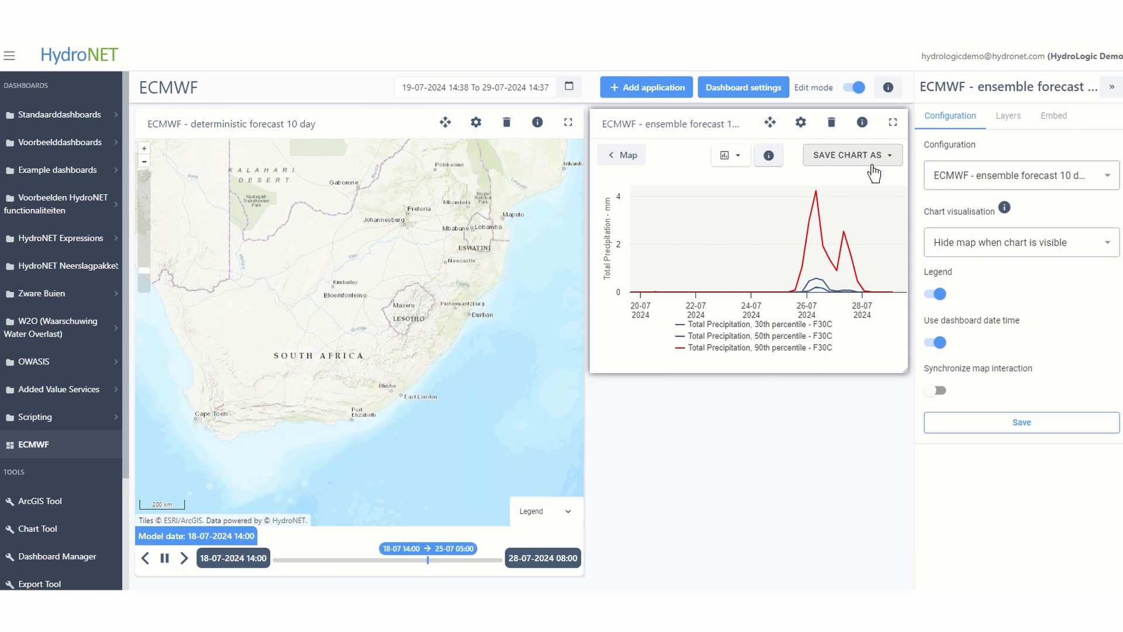
{"action": "left_click", "coordinate": [874, 171]}
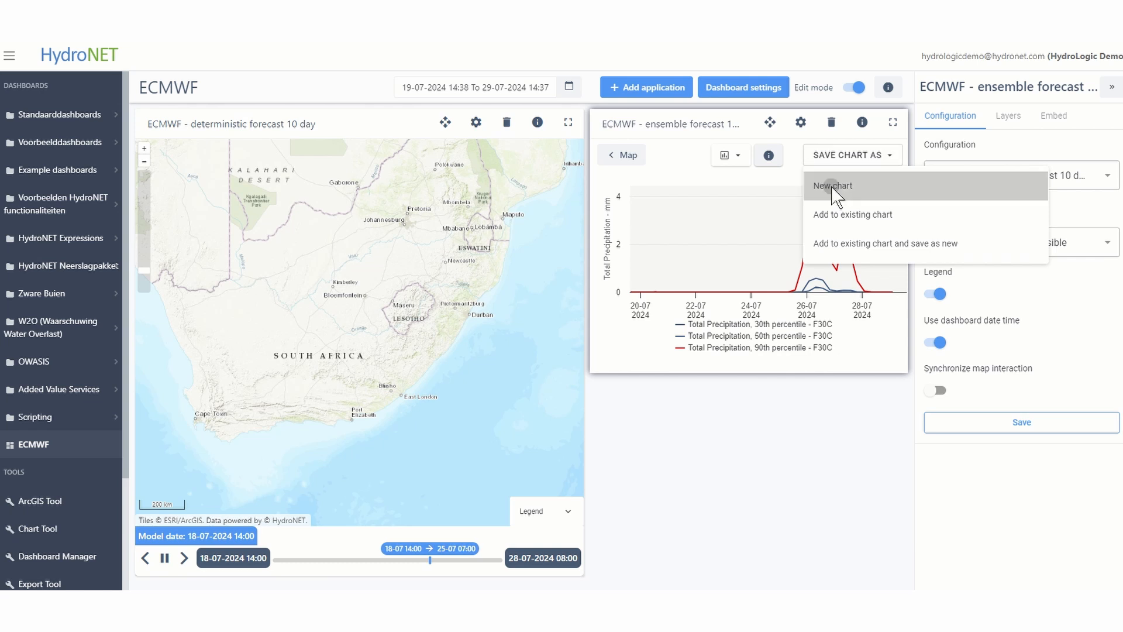
{"action": "left_click", "coordinate": [834, 192]}
{"action": "left_click", "coordinate": [483, 254]}
{"action": "type", "text": "Ensemble forecast - F30C"}
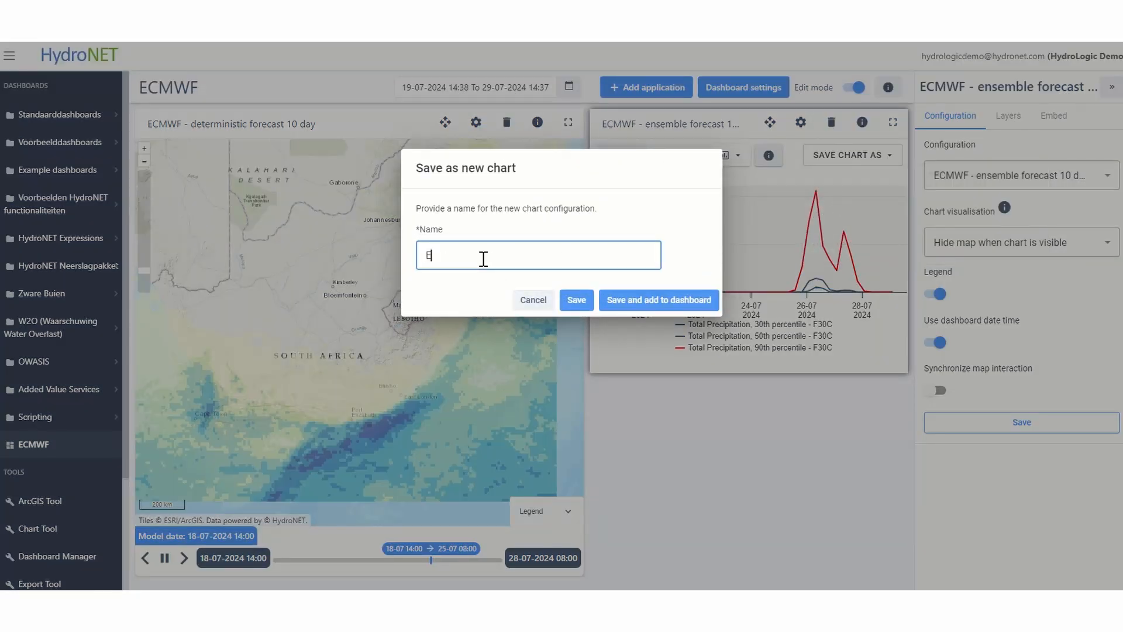
{"action": "left_click", "coordinate": [690, 301]}
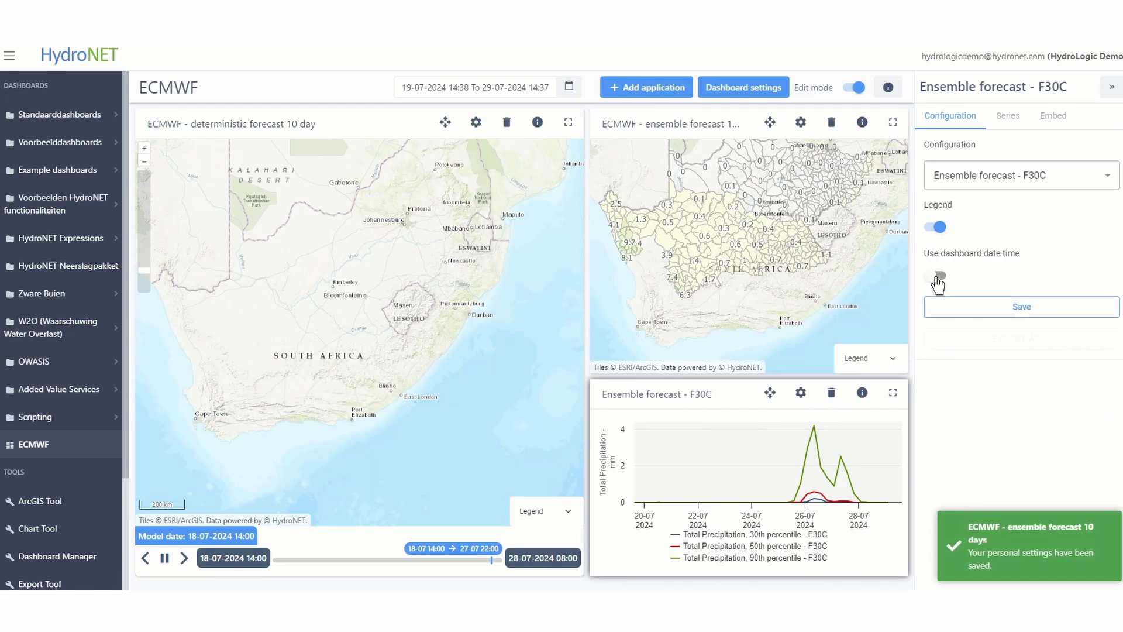
Make the F30C chart use the dashboard date time, save it and close its settings
{"action": "left_click", "coordinate": [936, 277]}
{"action": "left_click", "coordinate": [1024, 308]}
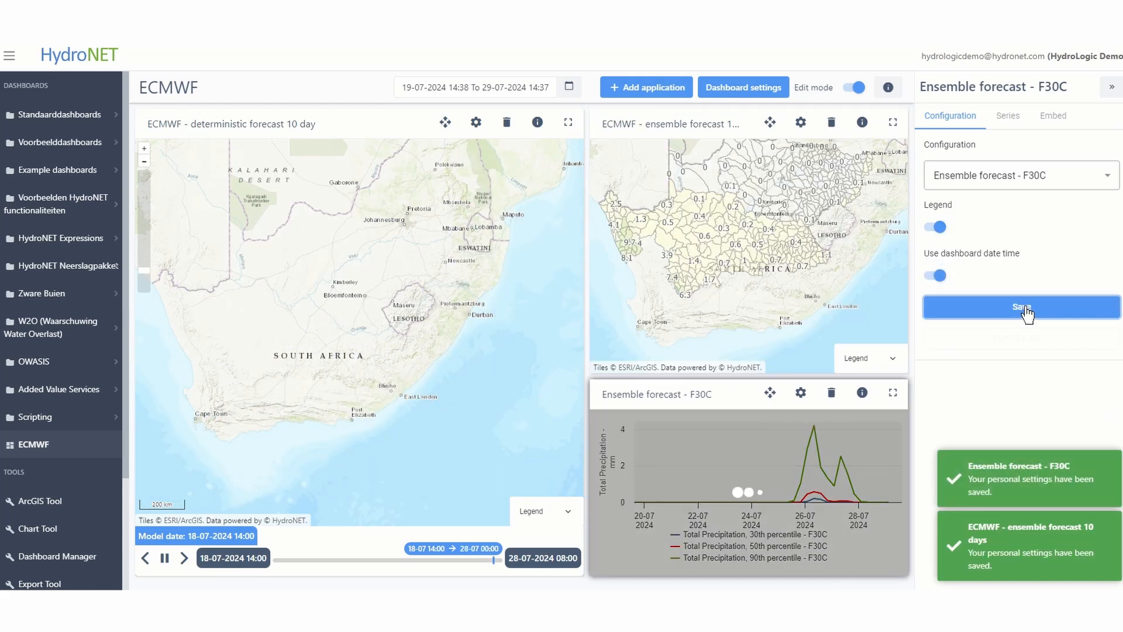
{"action": "left_click", "coordinate": [1112, 87]}
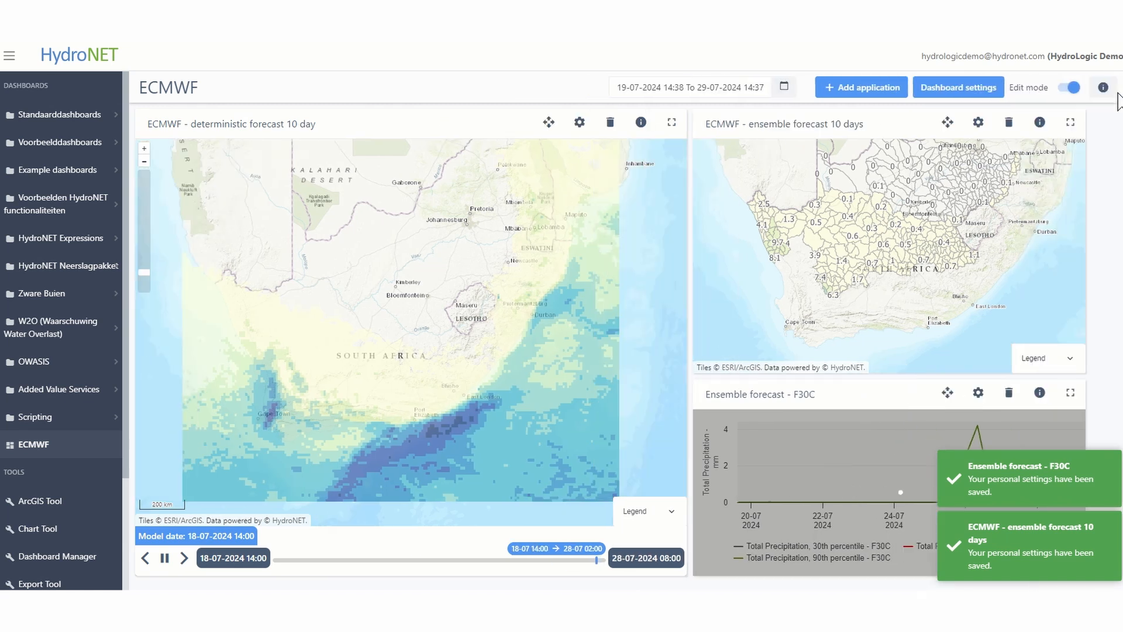